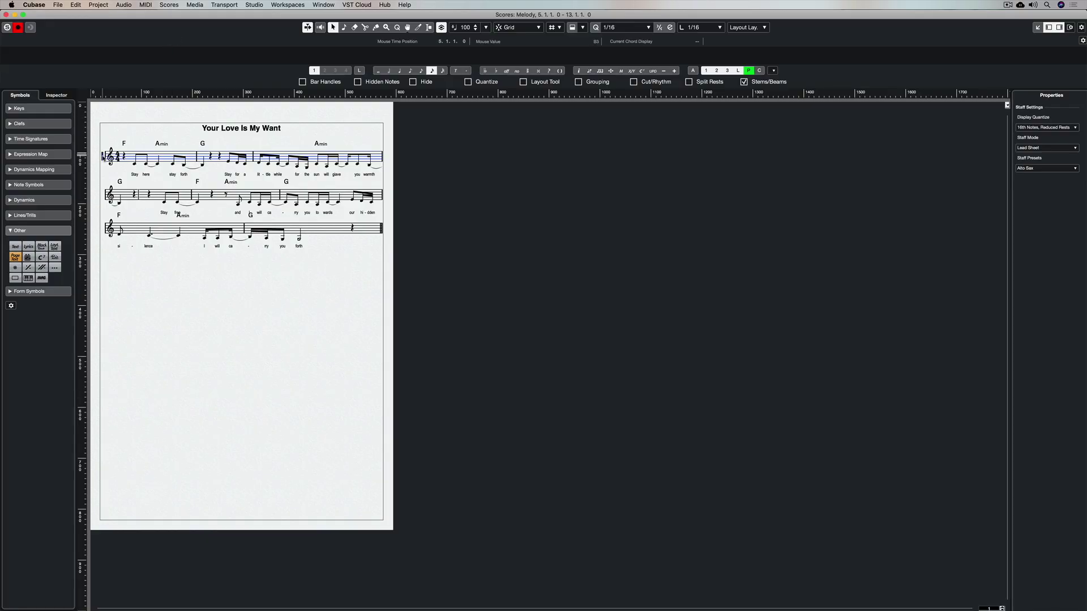
# - Set the chord symbol type size to 14 in the project-wide score settings
pyautogui.doubleClick(104, 156)
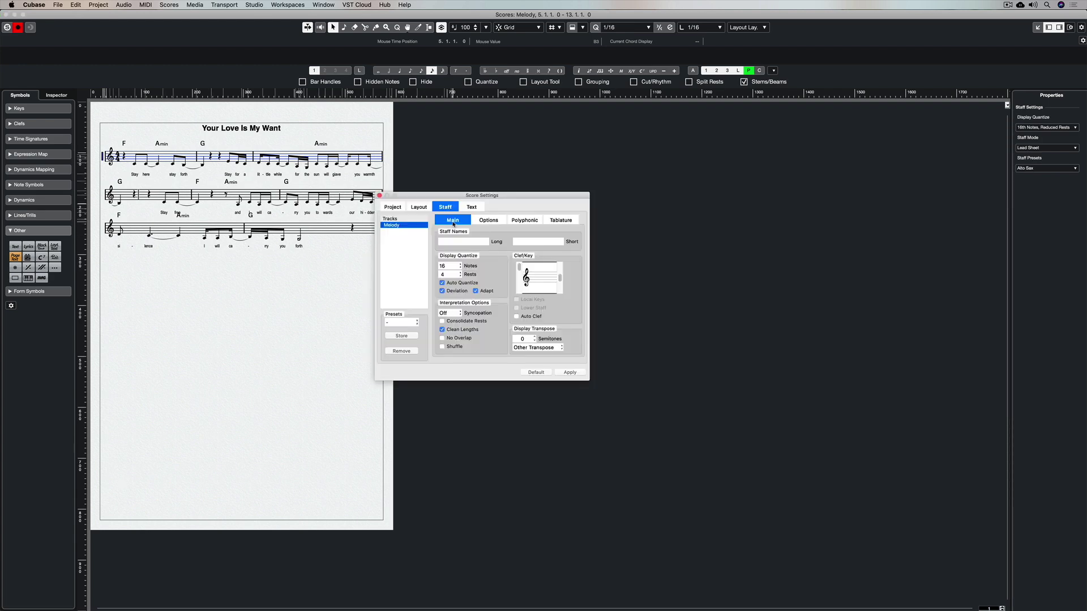
pyautogui.click(392, 207)
pyautogui.click(396, 243)
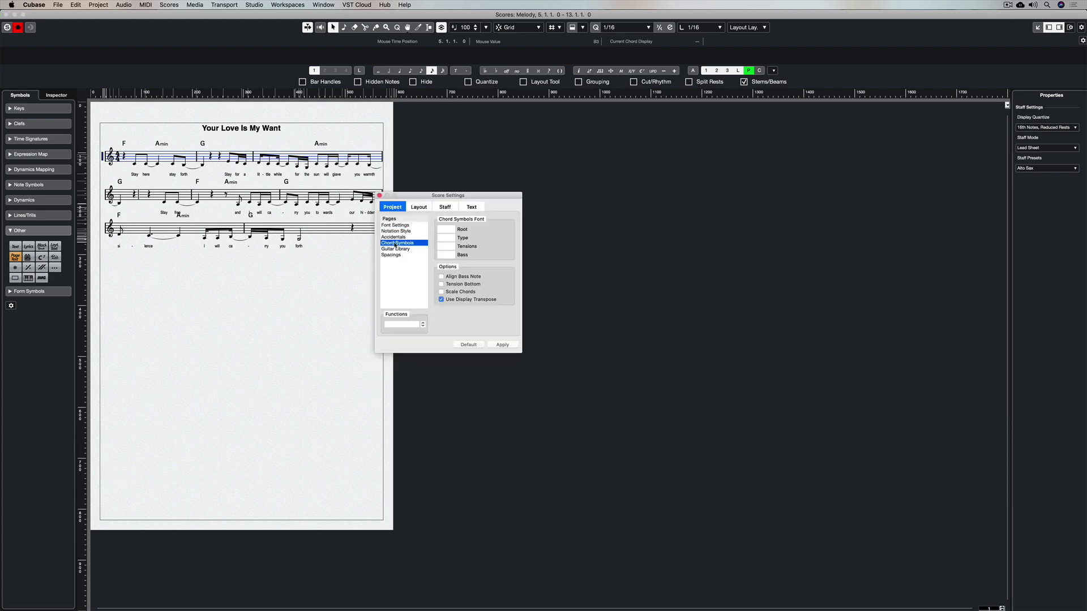
pyautogui.click(446, 238)
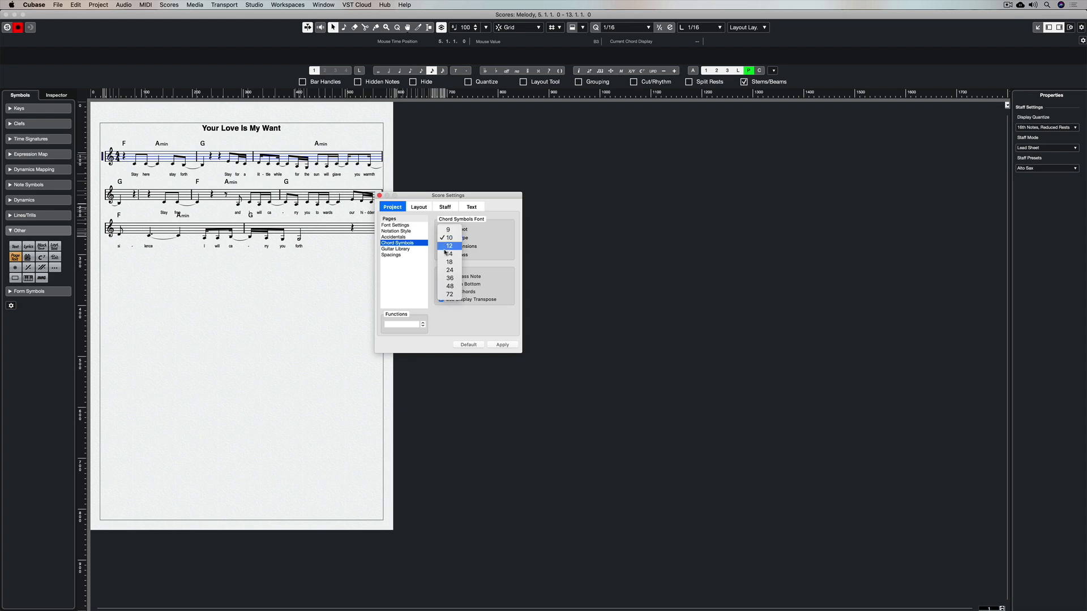
pyautogui.click(449, 253)
# - Apply the new chord size, close the Score Editor and start playback
pyautogui.click(502, 345)
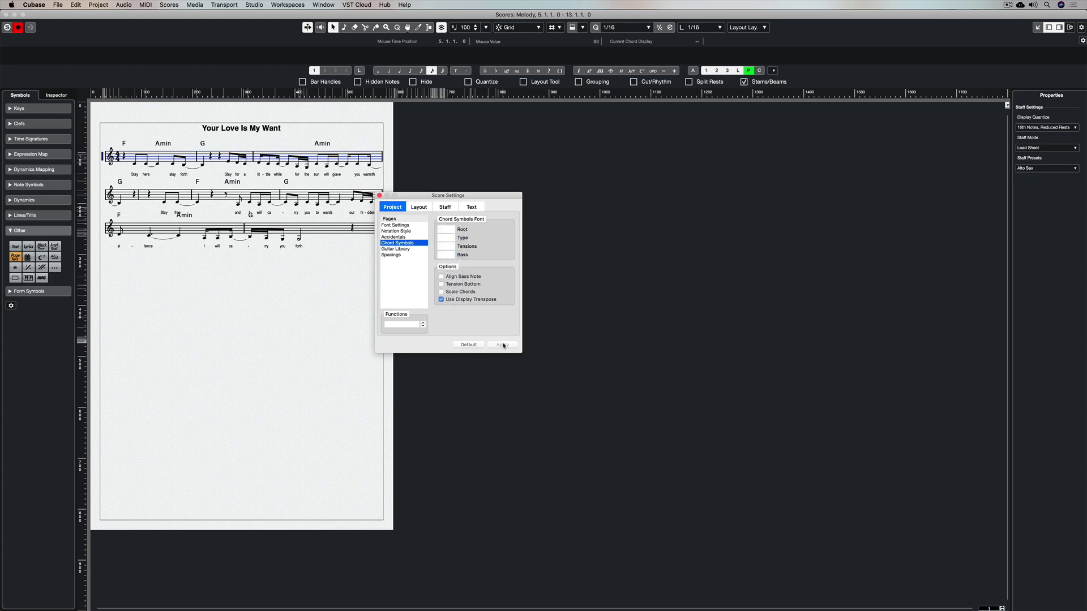
pyautogui.press('super+w')
pyautogui.press('space')
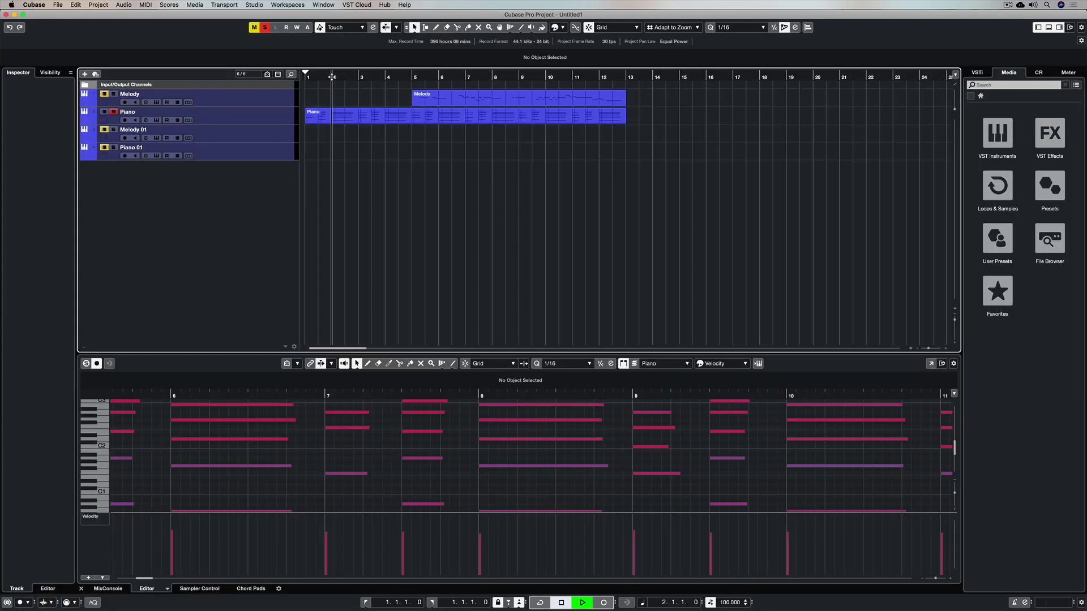
# - Stop playback and open the selected Piano part in the Score Editor from the Scores menu
pyautogui.press('space')
pyautogui.click(371, 119)
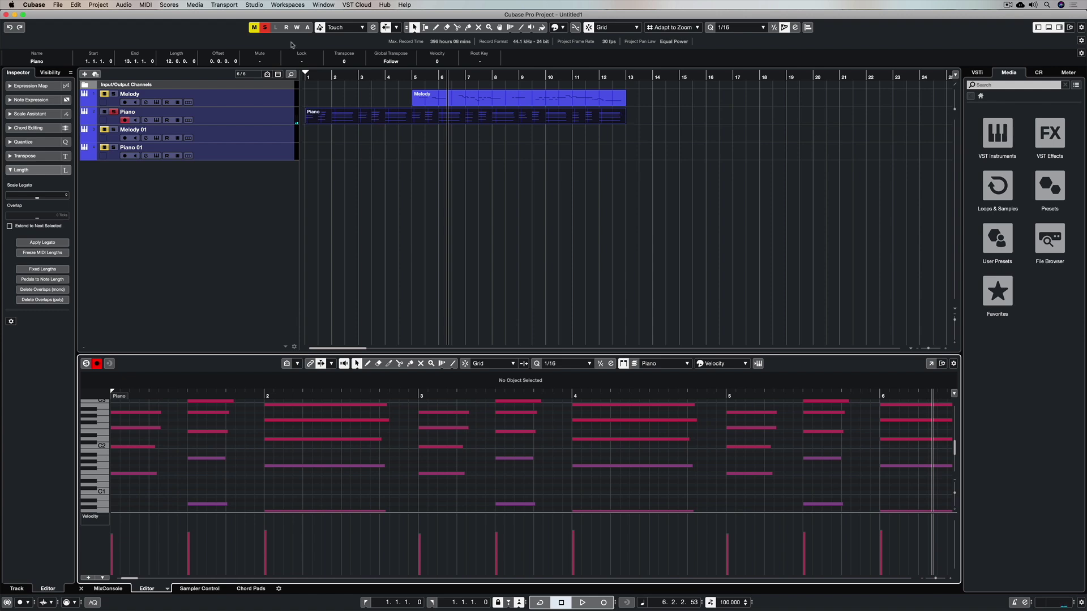
pyautogui.click(169, 4)
pyautogui.click(181, 15)
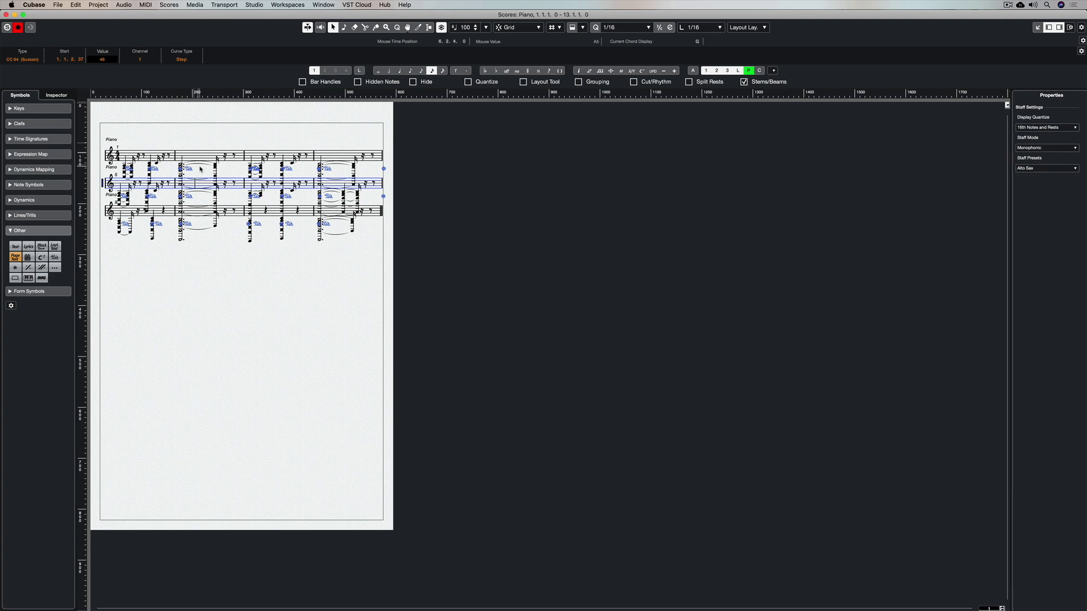
# - Set the Piano staff's Display Quantize to 8th Notes and Staff Mode to Piano Split
pyautogui.click(1025, 131)
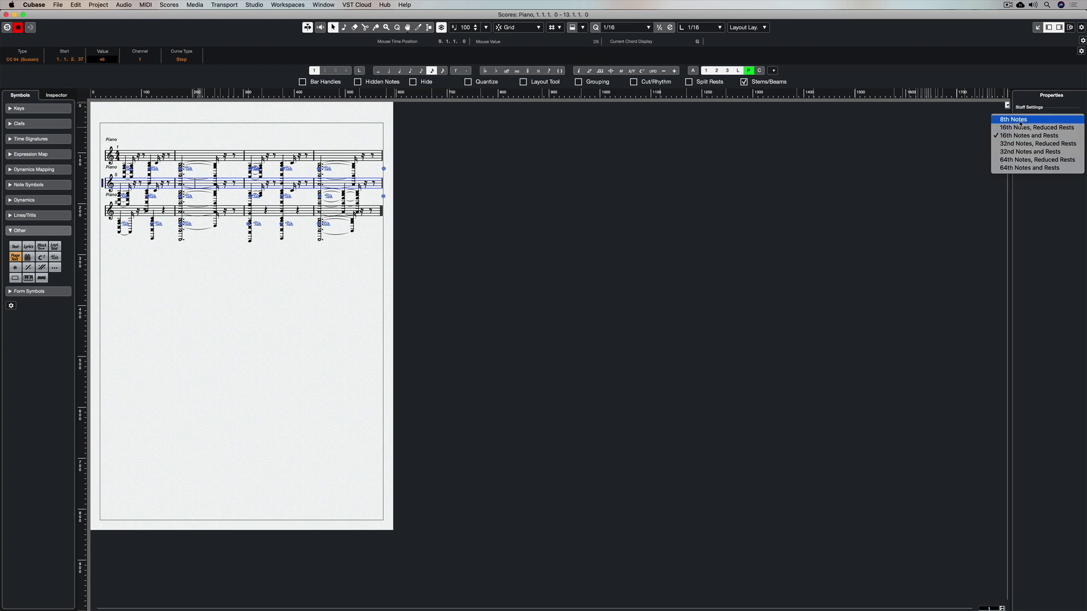
pyautogui.click(1019, 120)
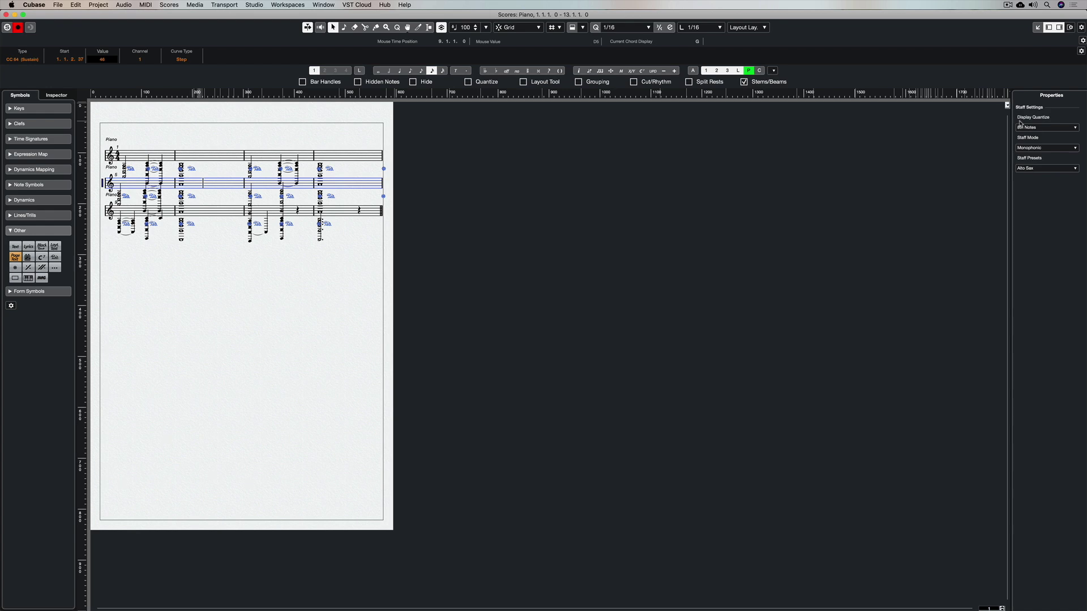
pyautogui.click(1032, 148)
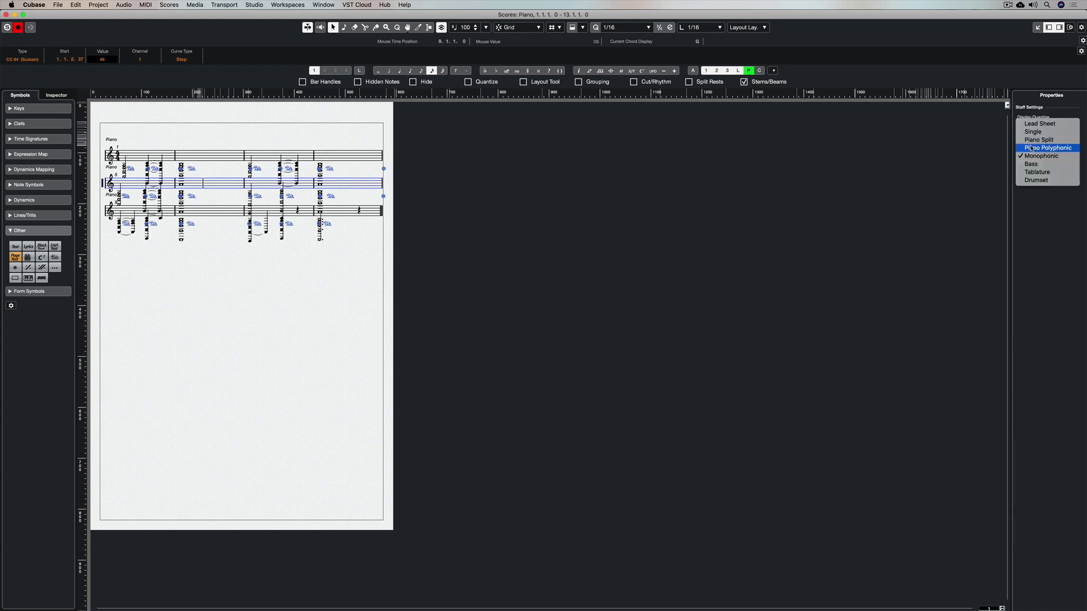
pyautogui.click(1033, 140)
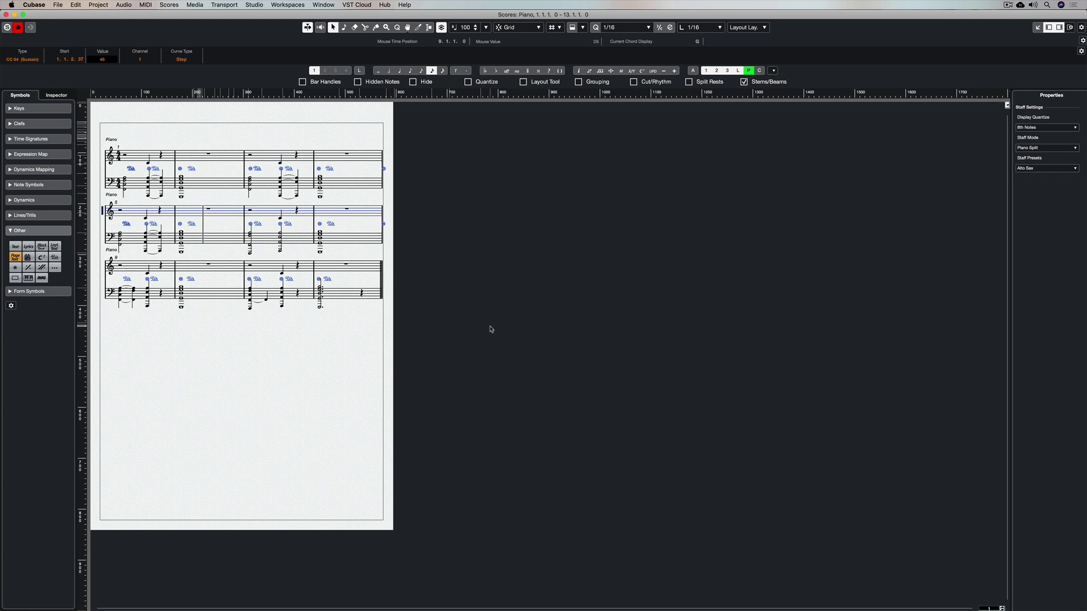
# - Hide all the blue sustain pedal marks in the Piano score with Hide/Show
pyautogui.click(132, 170)
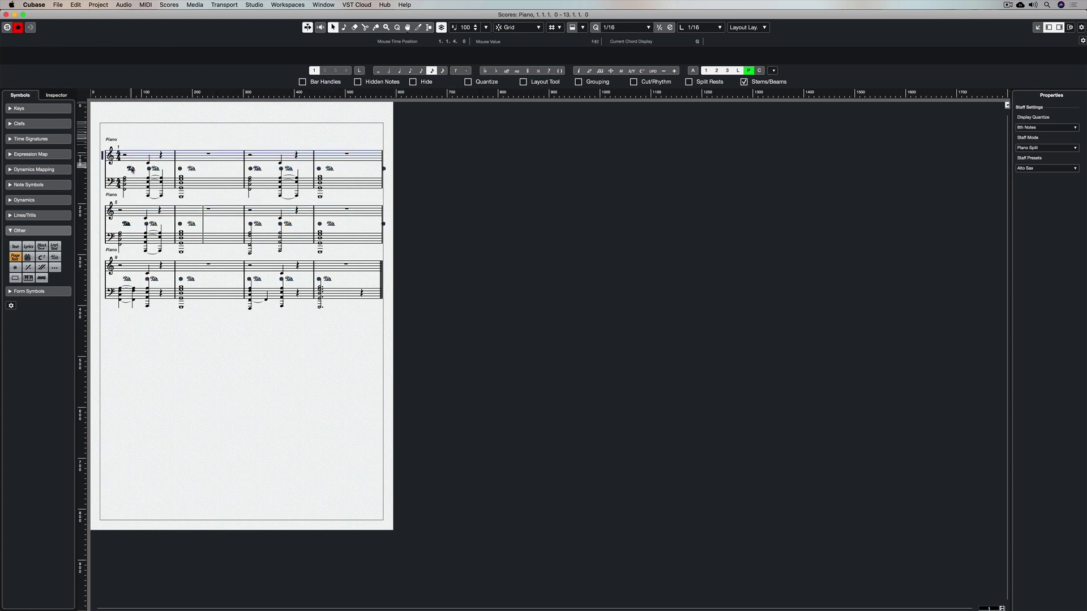
pyautogui.click(132, 170)
pyautogui.rightClick(132, 170)
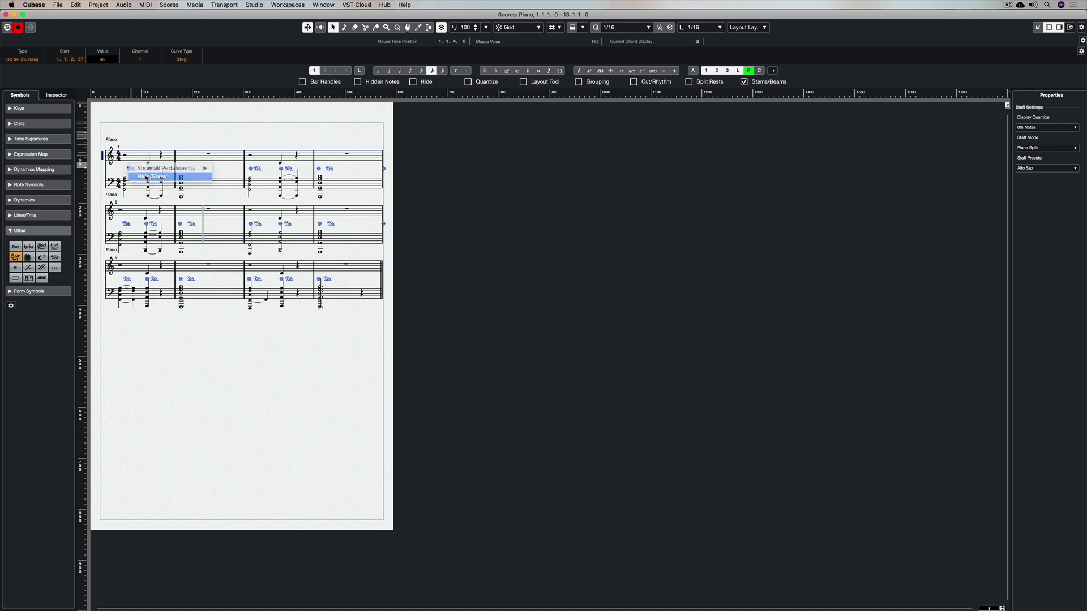
pyautogui.click(147, 176)
pyautogui.click(204, 349)
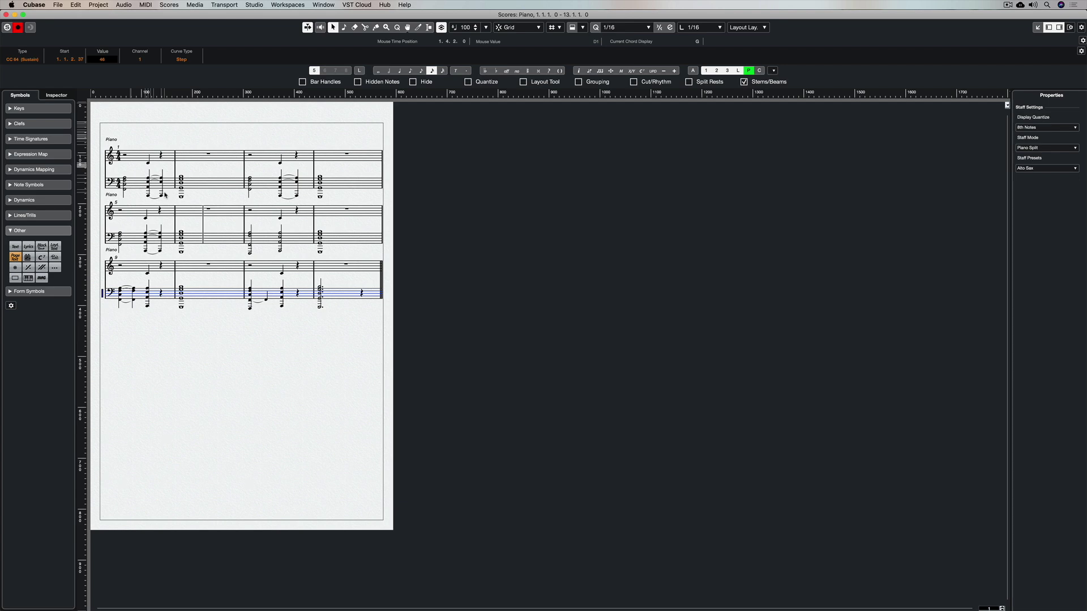
# - Open the Piano staff's Polyphonic split settings in Score Settings
pyautogui.click(104, 156)
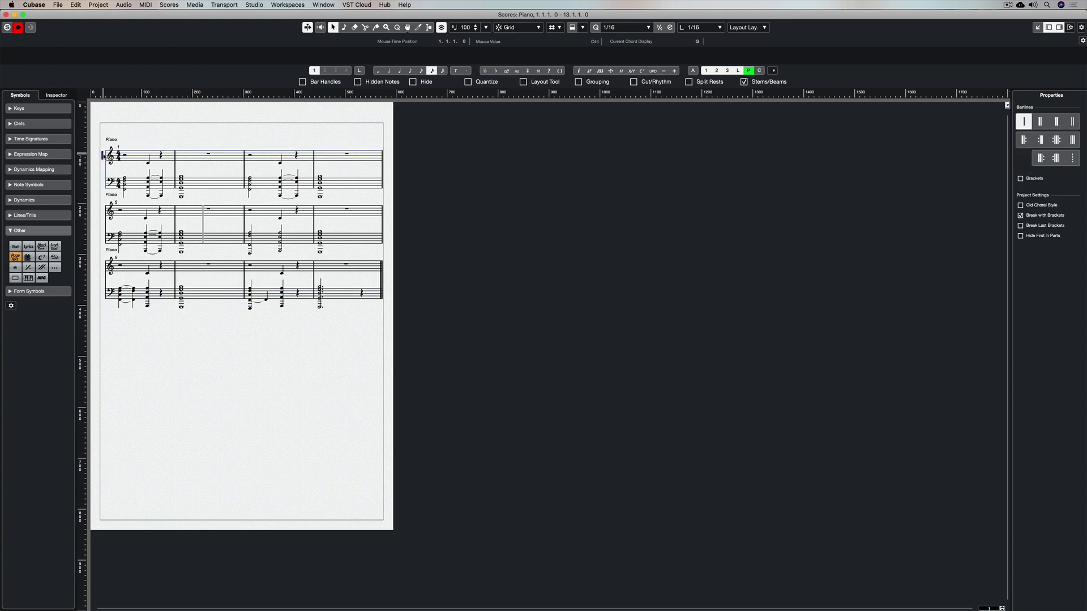
pyautogui.doubleClick(104, 156)
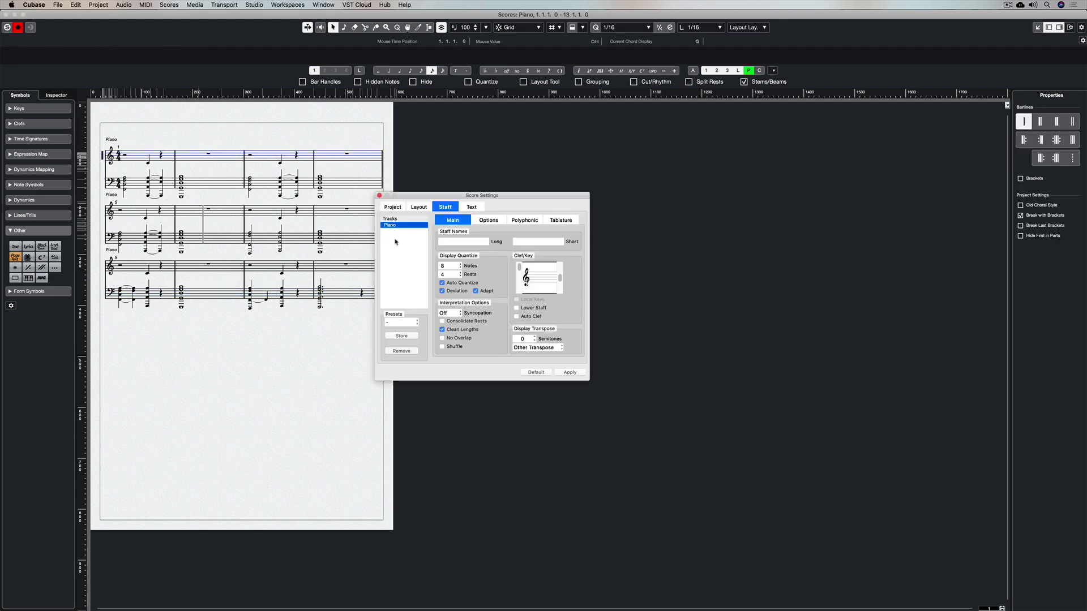
pyautogui.click(393, 207)
pyautogui.click(419, 207)
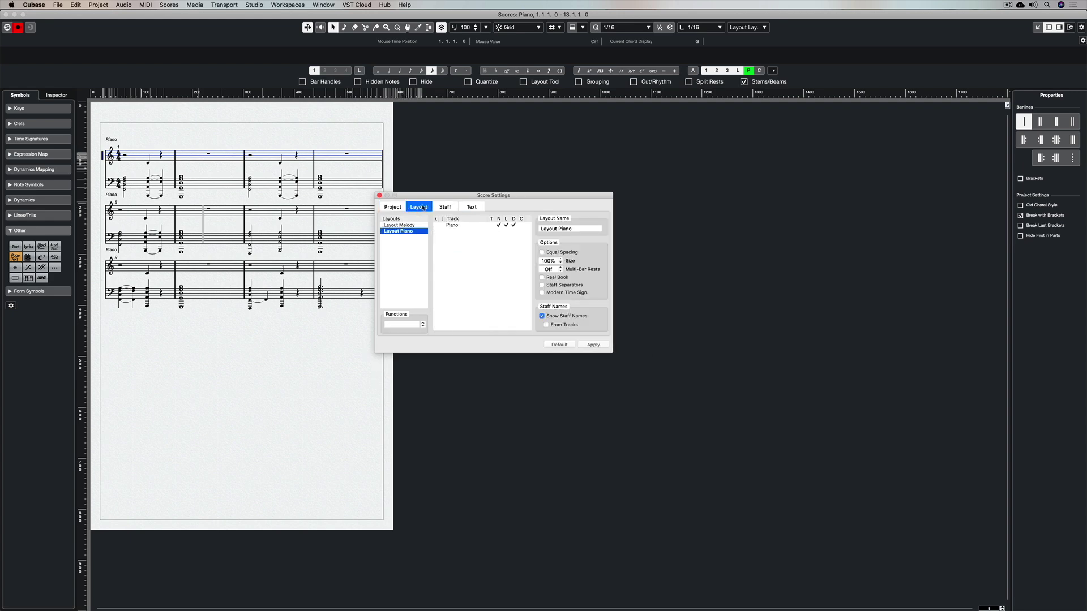
pyautogui.click(445, 207)
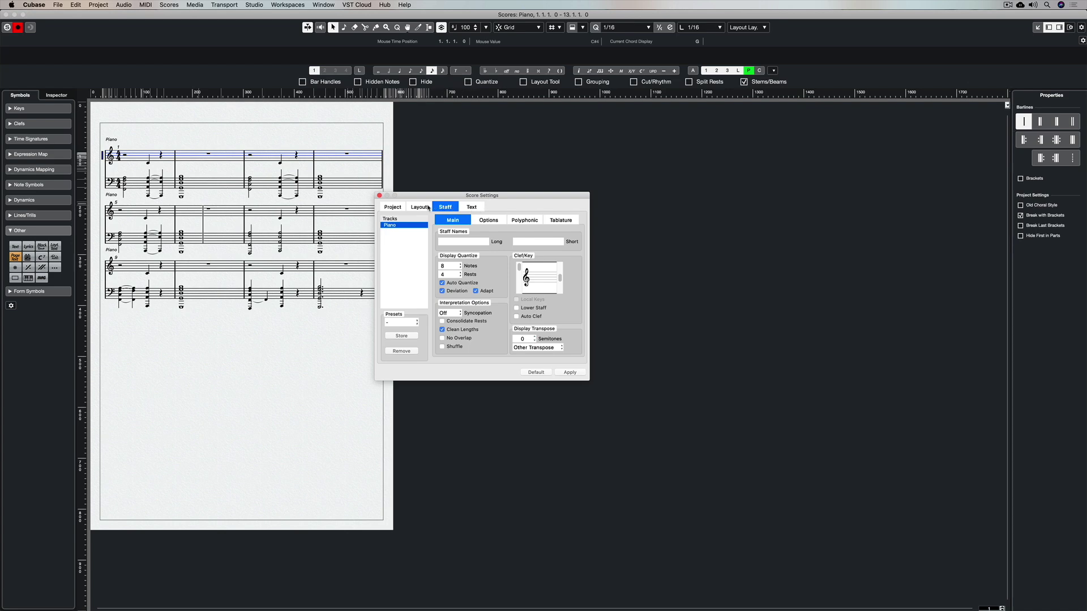
pyautogui.click(488, 221)
pyautogui.click(524, 220)
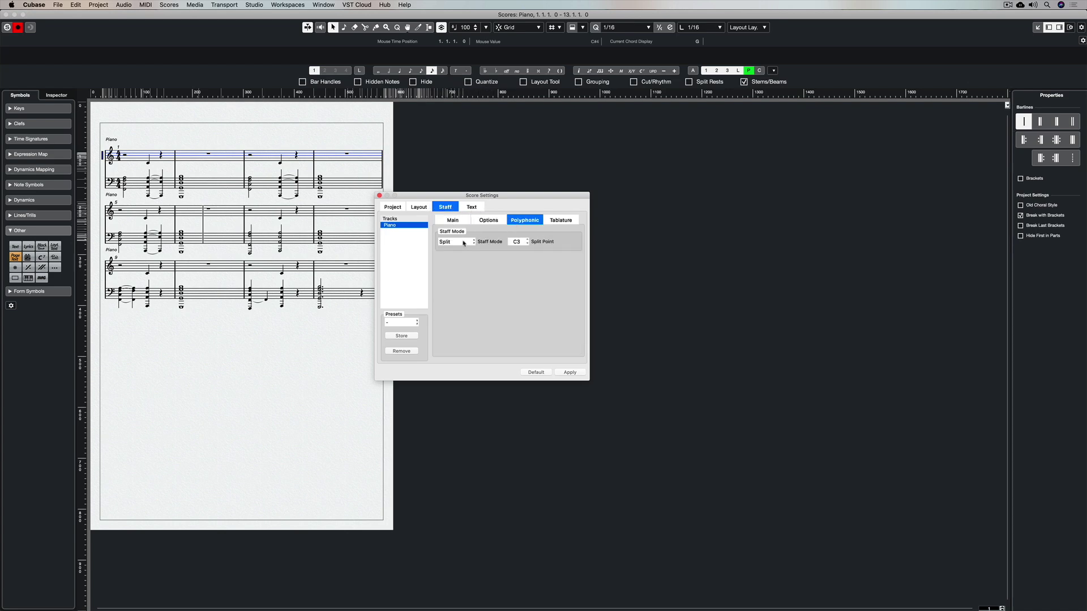
# - Set and apply a C#2 split point, then close Score Settings
pyautogui.click(527, 244)
pyautogui.click(527, 243)
pyautogui.click(570, 372)
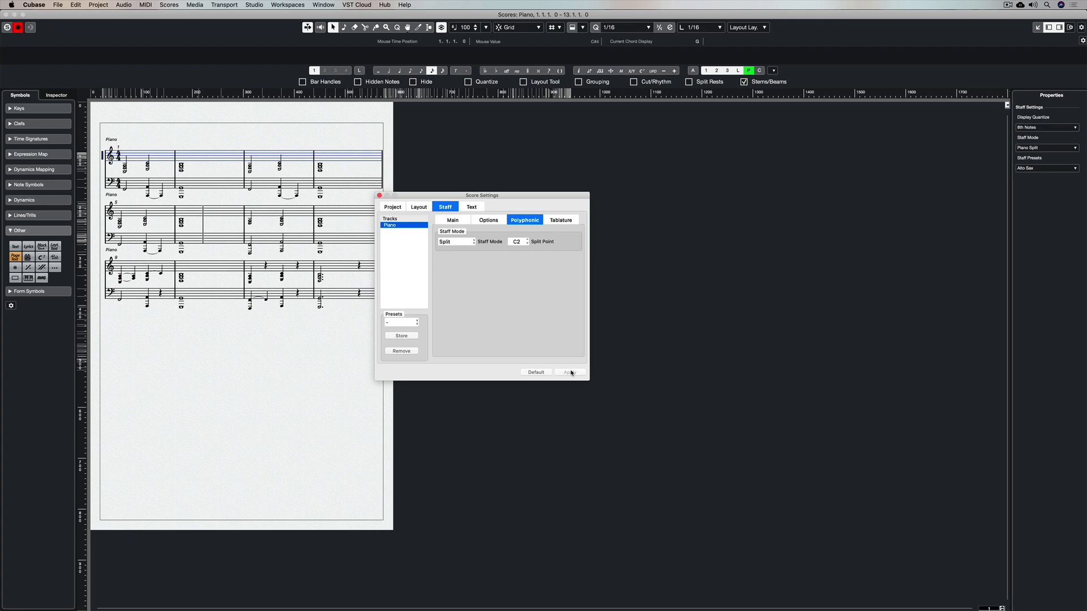
pyautogui.click(528, 241)
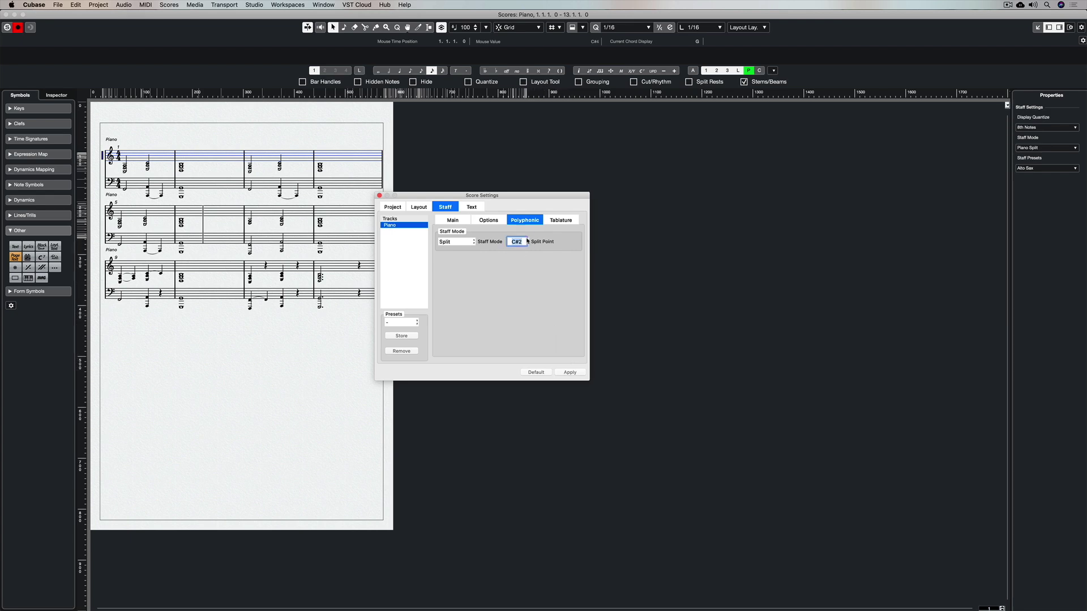
pyautogui.click(569, 373)
pyautogui.click(379, 196)
# - Select all piano notes and apply Functions > Legato so each note reaches the next
pyautogui.moveTo(373, 326); pyautogui.dragTo(105, 143)
pyautogui.rightClick(200, 164)
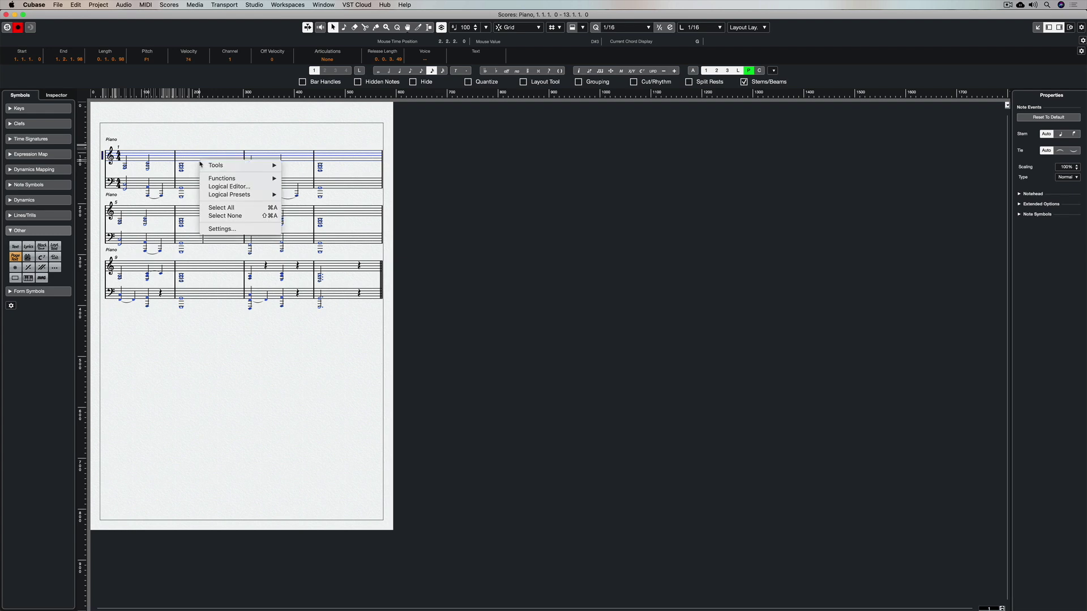
pyautogui.moveTo(200, 165)
pyautogui.moveTo(225, 181)
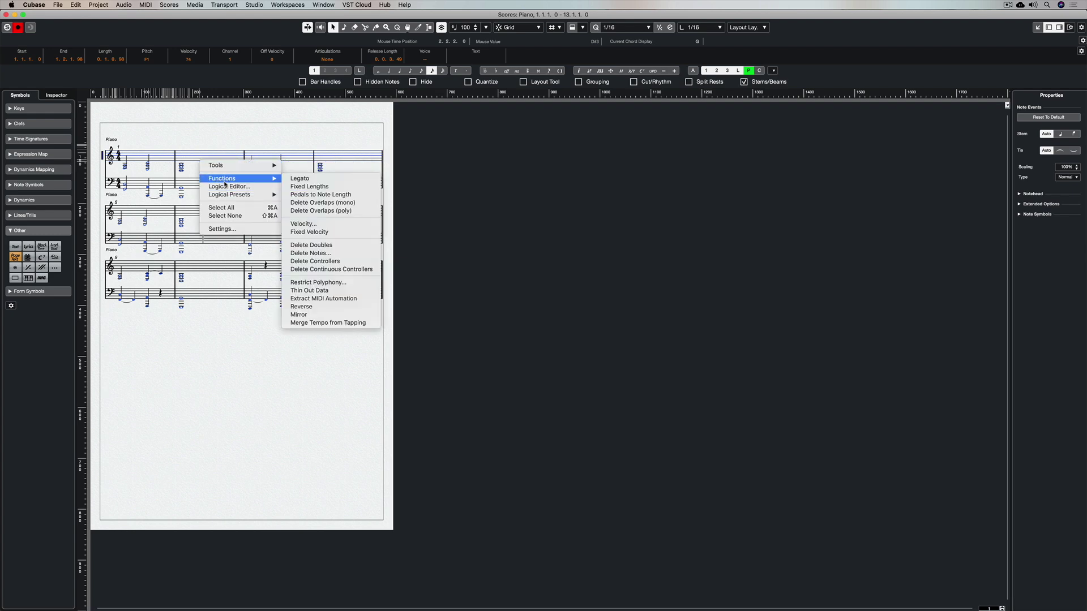
pyautogui.click(299, 180)
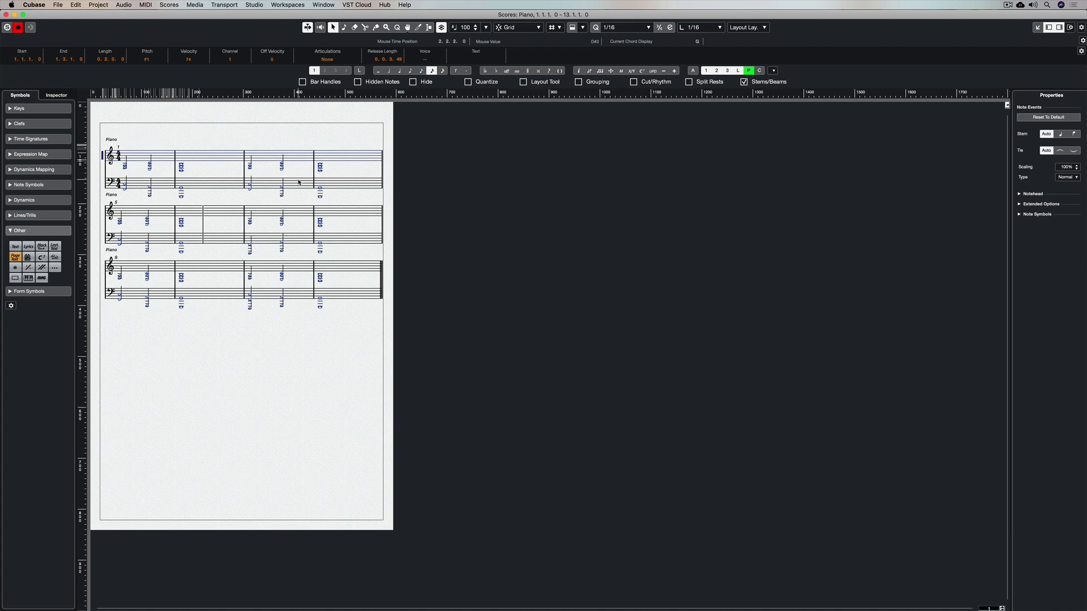
pyautogui.click(278, 332)
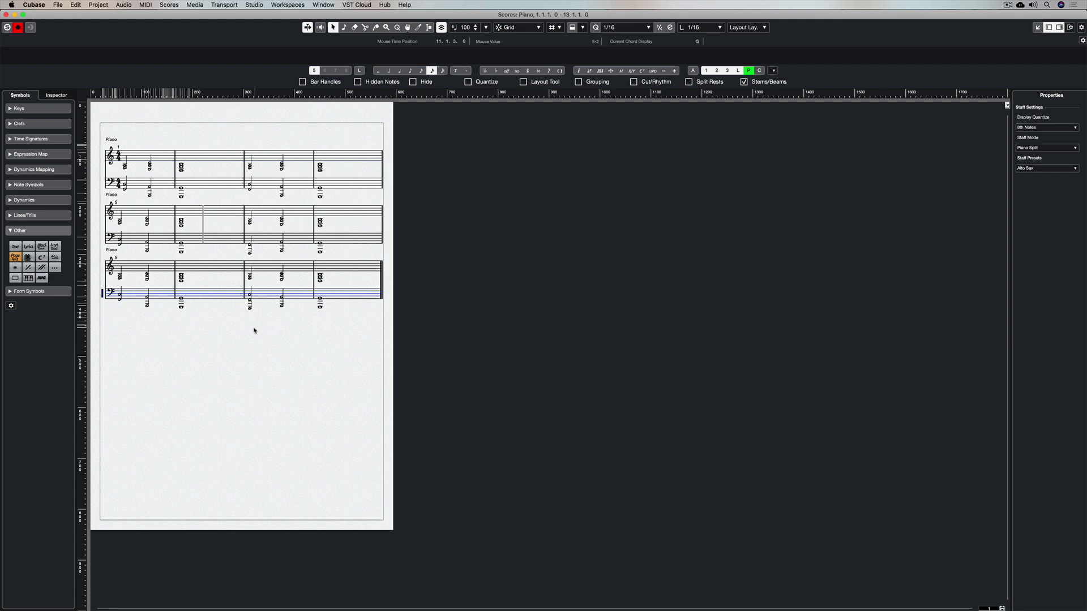
# - Hide the 'Piano' staff name on the second and third systems with Hide/Show
pyautogui.click(111, 194)
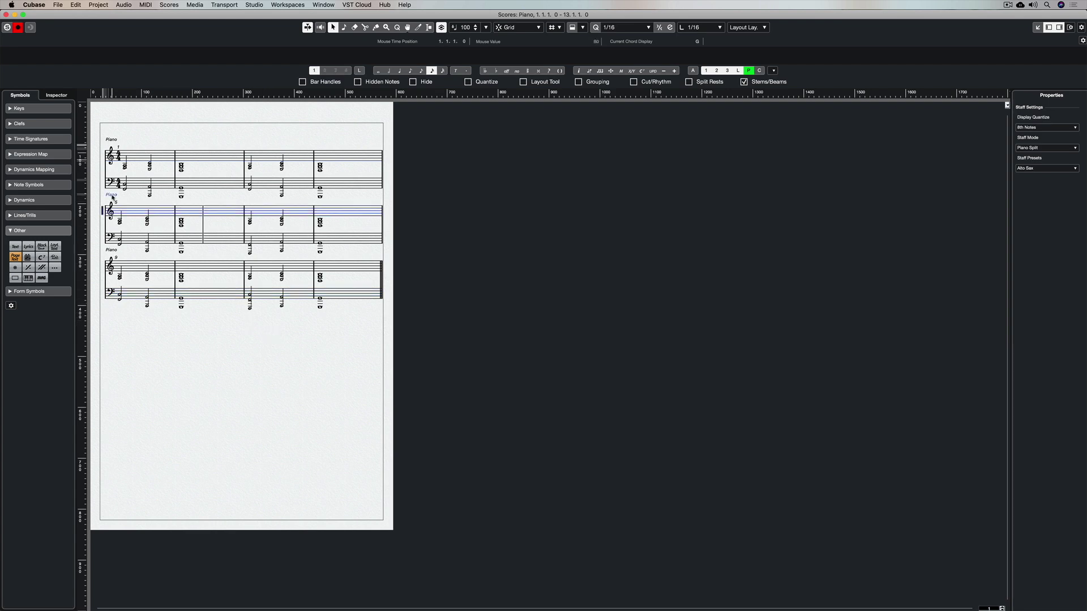
pyautogui.rightClick(111, 195)
pyautogui.click(123, 204)
pyautogui.click(113, 250)
pyautogui.rightClick(113, 251)
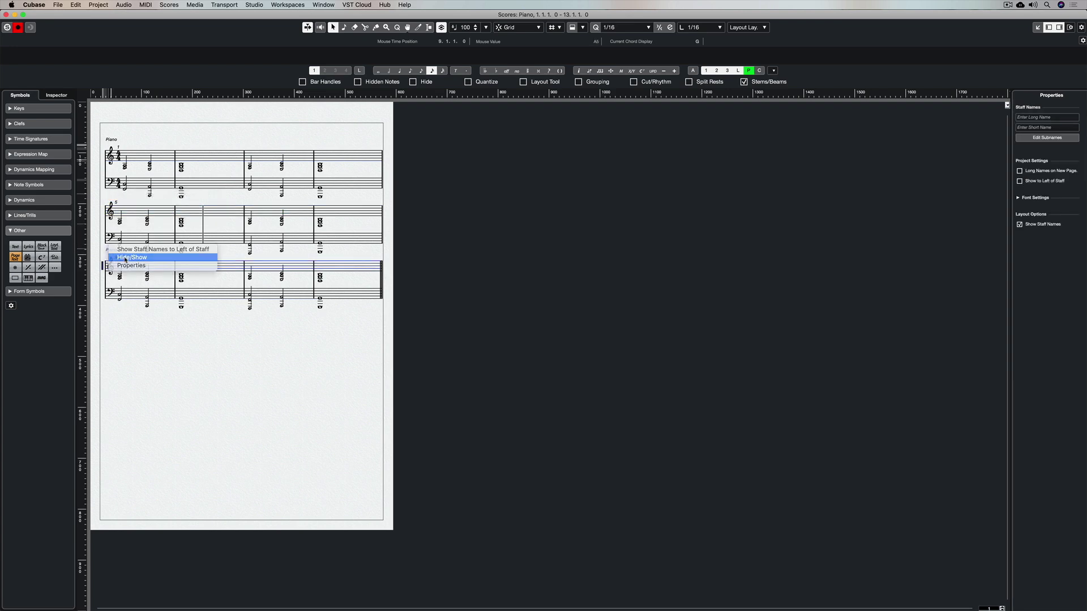
pyautogui.click(125, 258)
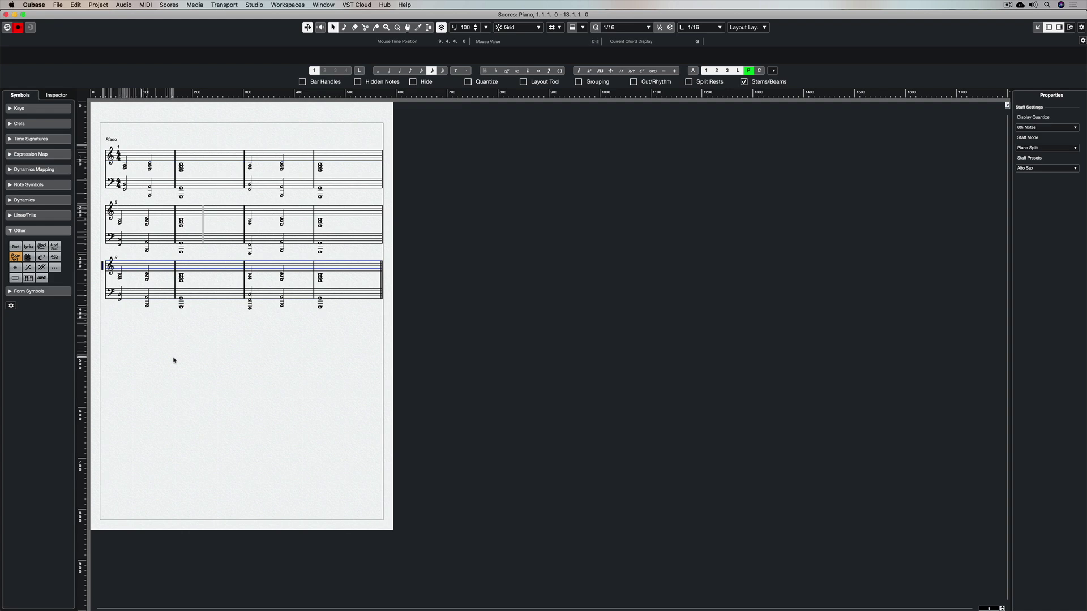
# - Insert a trial key signature at bar 1, then undo it to keep C major
pyautogui.click(19, 108)
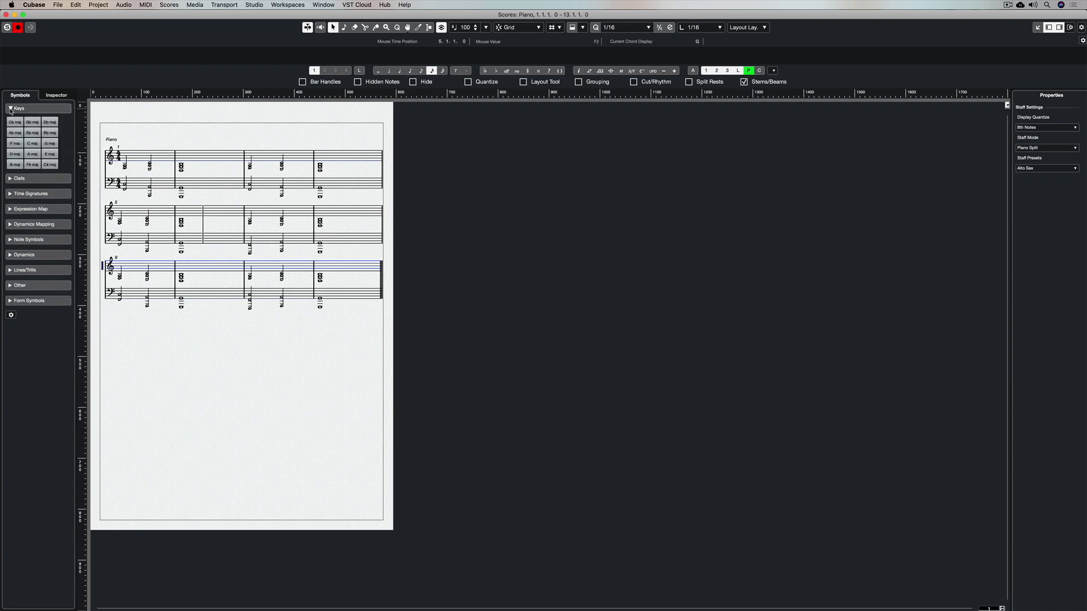
pyautogui.click(31, 143)
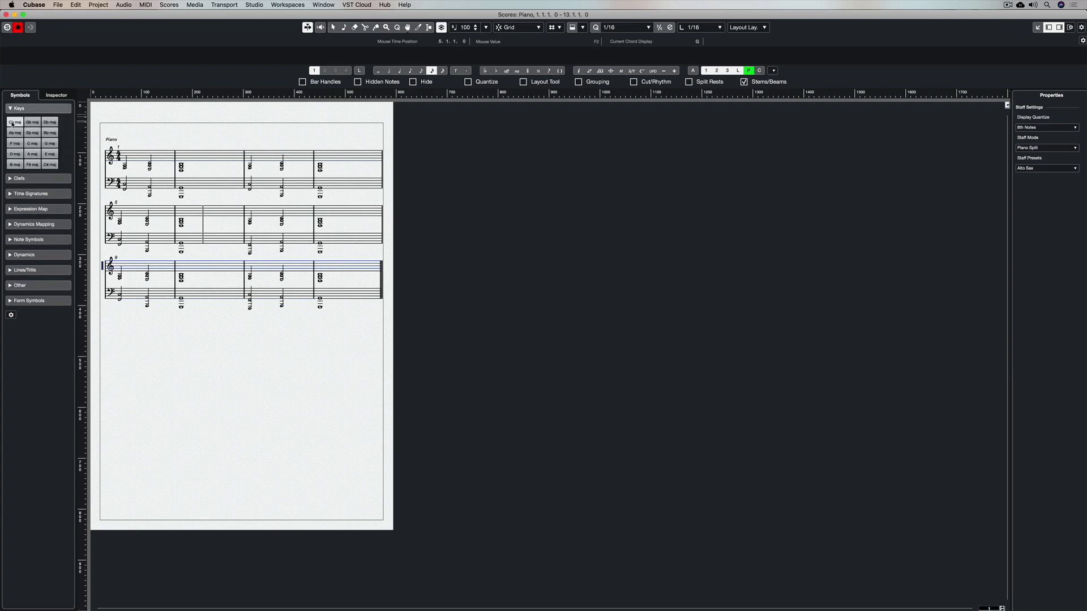
pyautogui.click(110, 153)
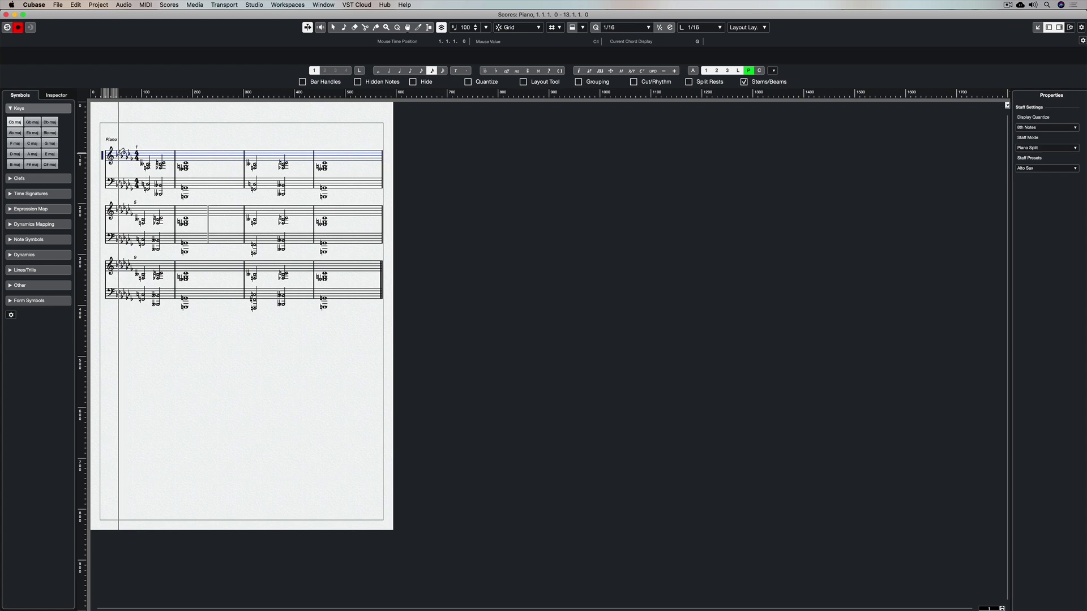
pyautogui.hotkey('ctrl', 'z')
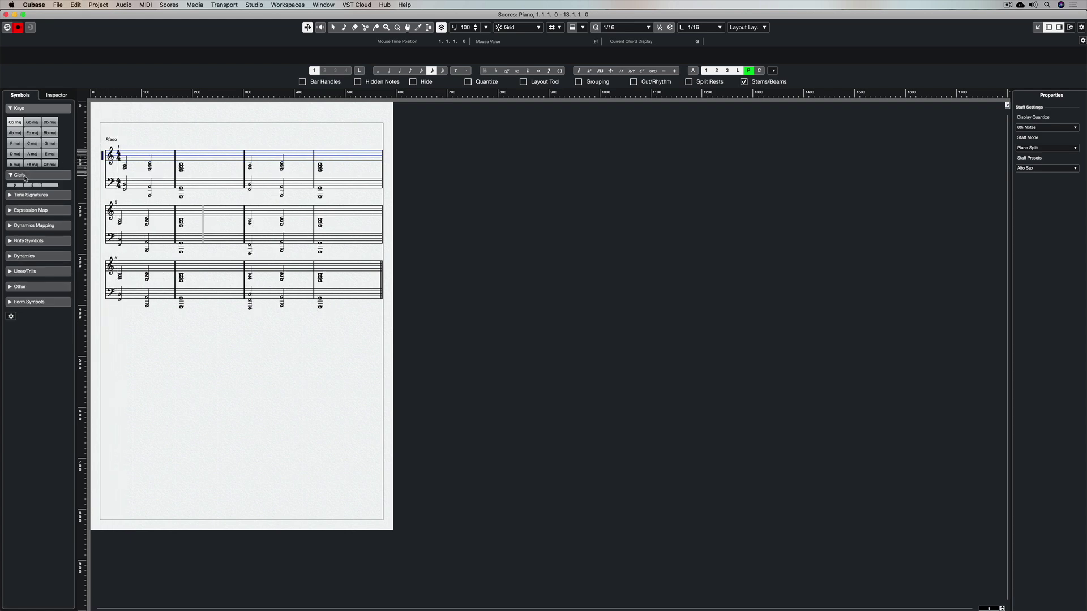
# - Show the Time Signature symbols and return to the Object Selection tool
pyautogui.click(19, 179)
pyautogui.click(34, 162)
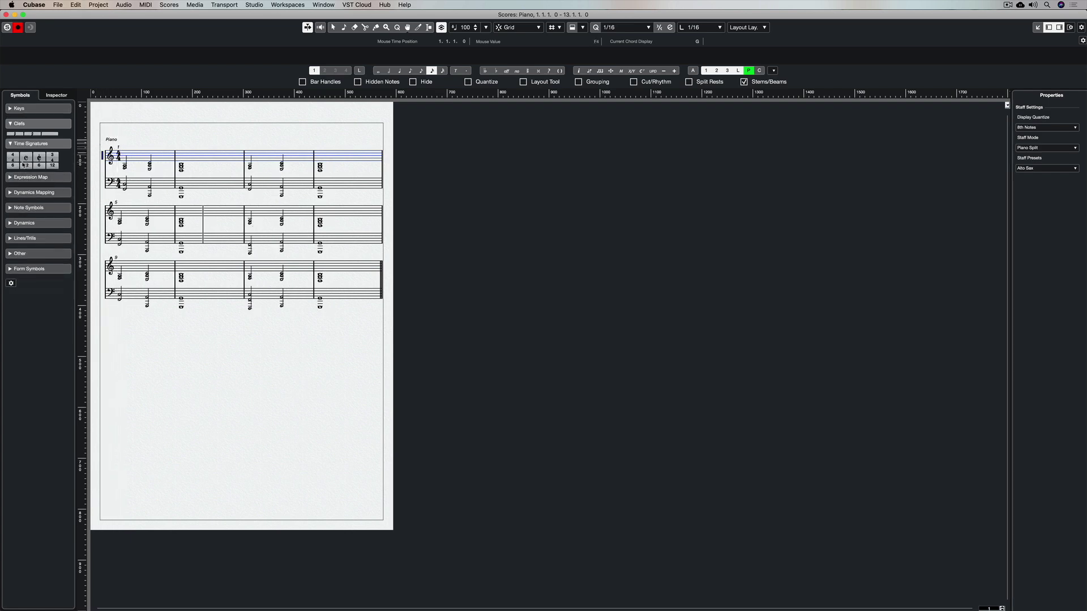
pyautogui.rightClick(140, 340)
pyautogui.click(139, 343)
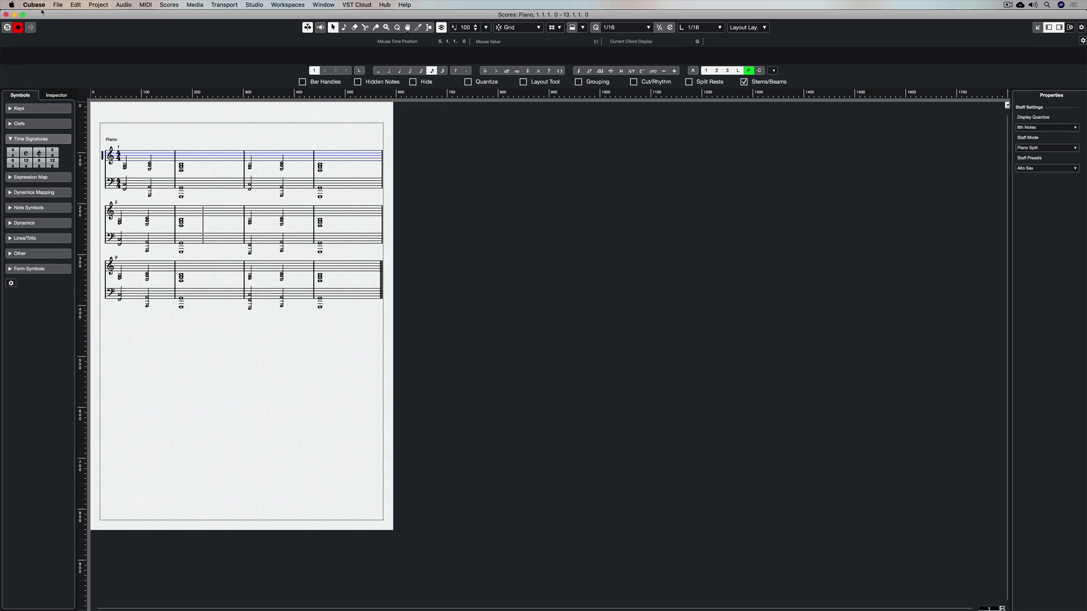
# - Close the score, generate chord symbols onto a new Chord Track, and select the Piano part
pyautogui.click(5, 14)
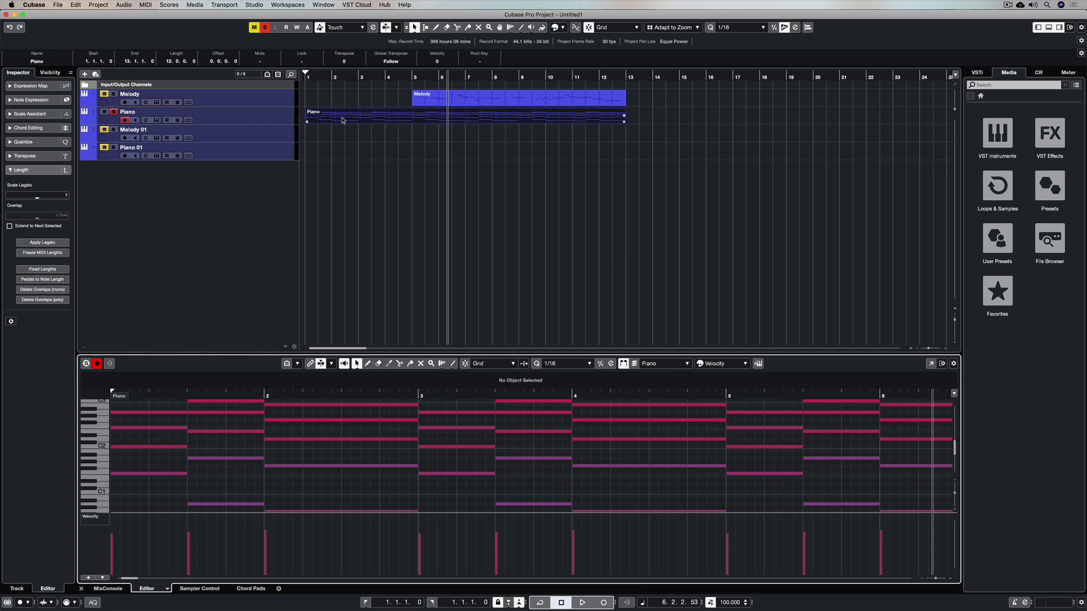
pyautogui.click(122, 5)
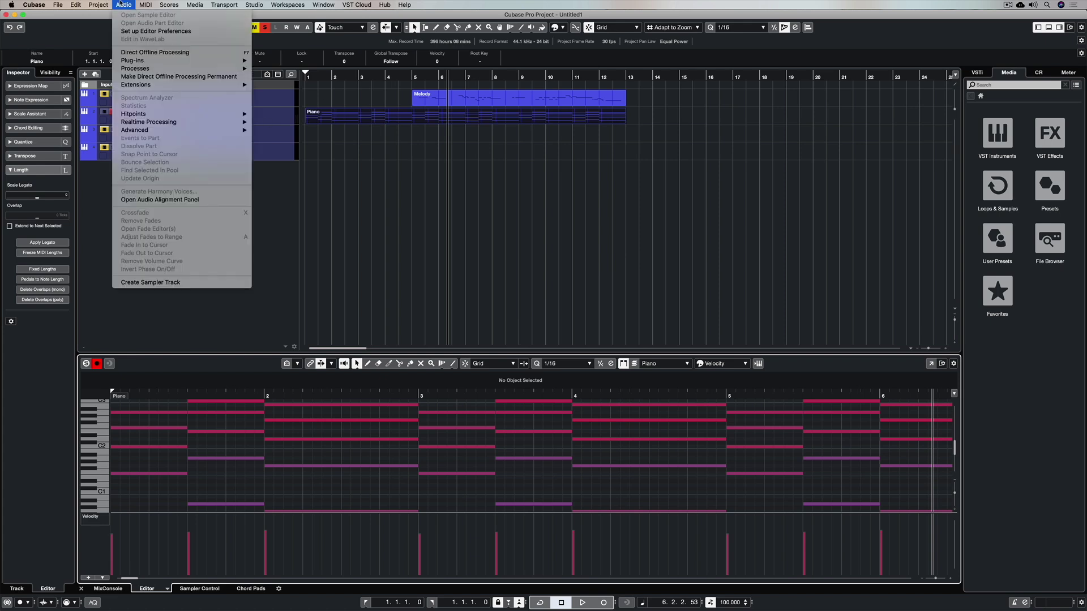
pyautogui.moveTo(98, 5)
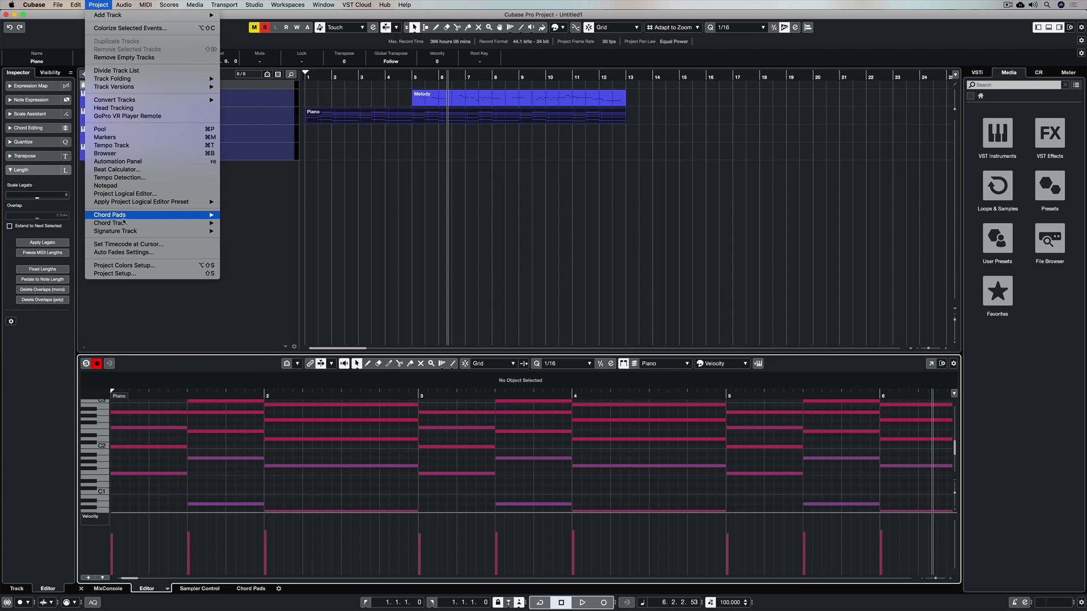
pyautogui.moveTo(125, 224)
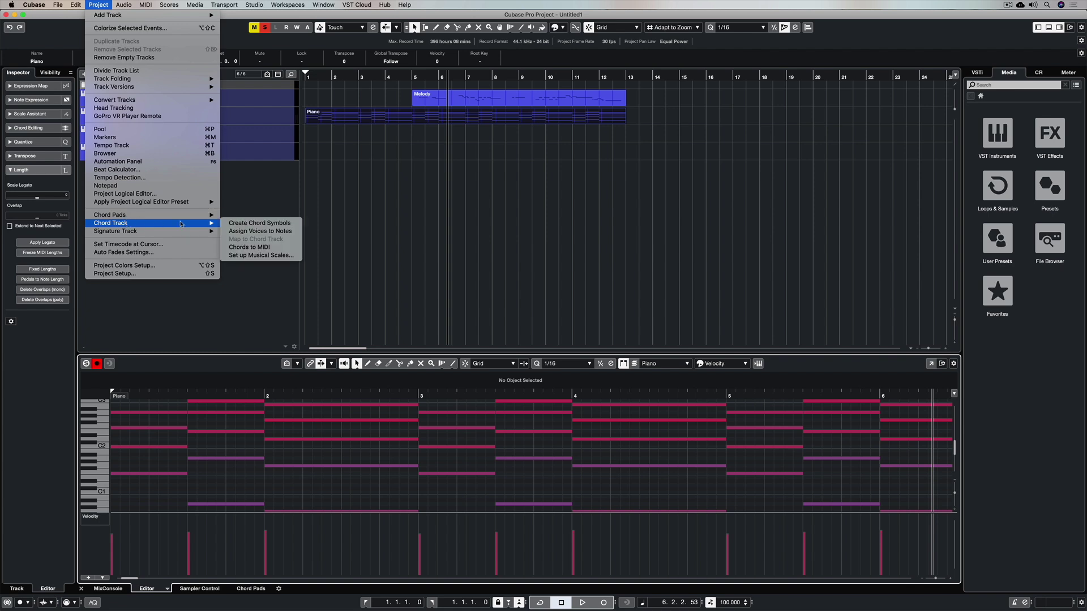
pyautogui.click(259, 223)
pyautogui.click(570, 224)
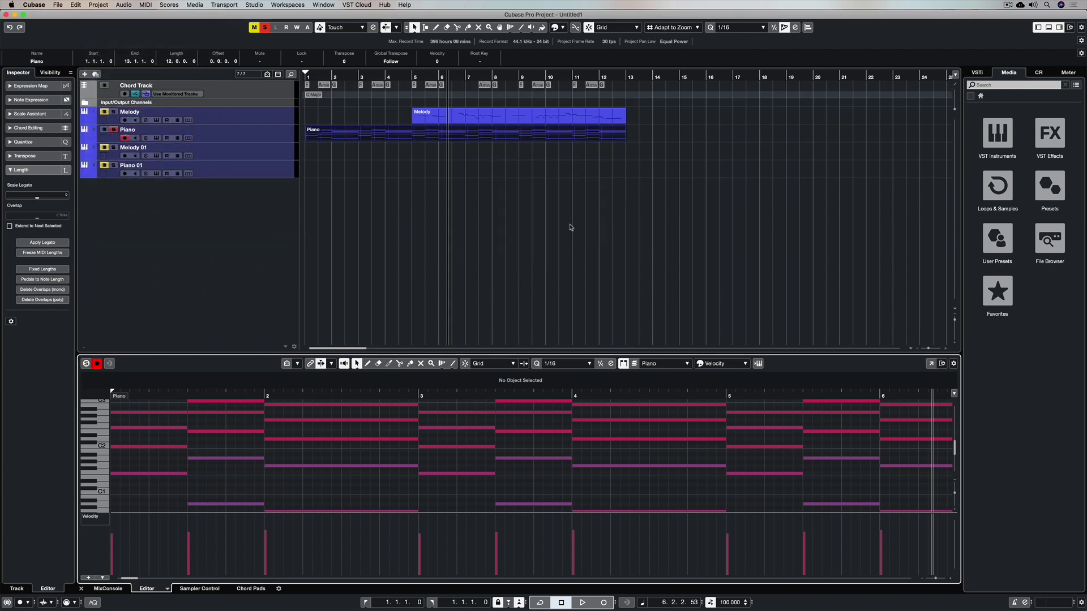
pyautogui.click(412, 134)
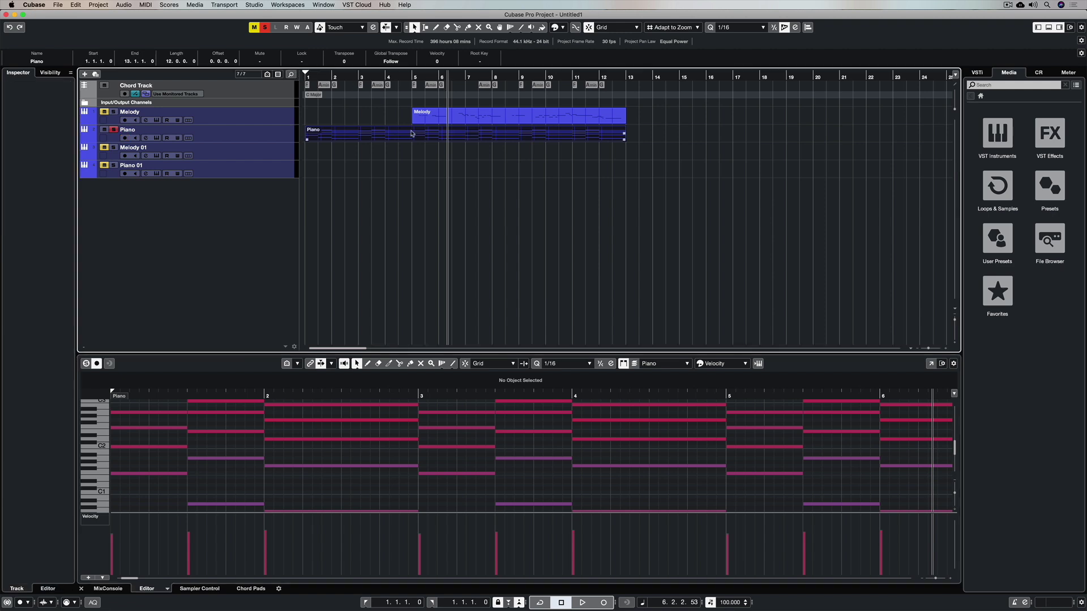
# - Reopen the Piano score, show Chord Track symbols F, Amin and G above it, then close it
pyautogui.press('super+r')
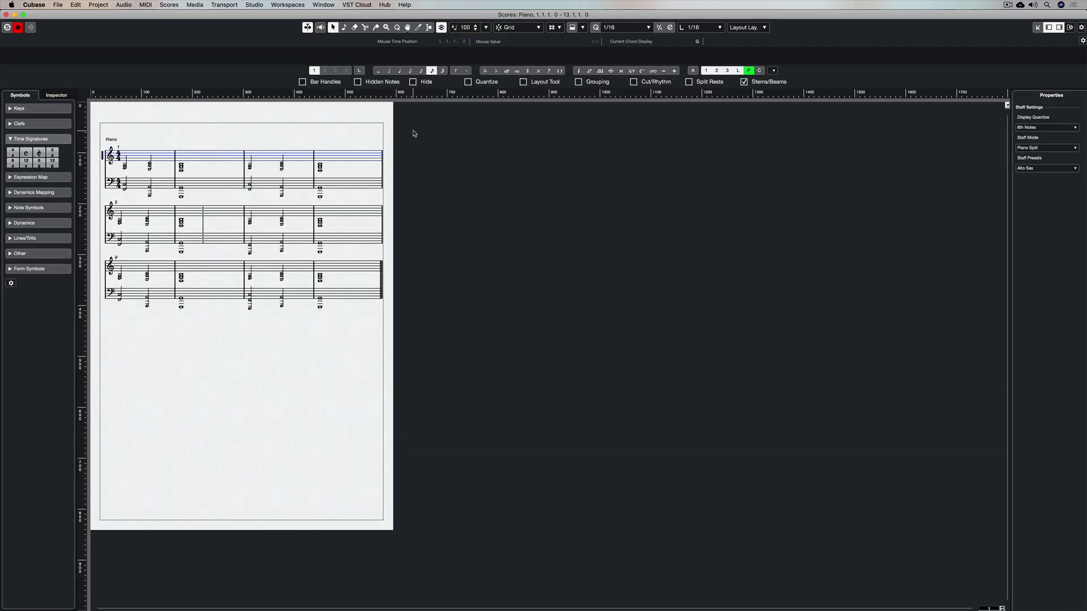
pyautogui.click(158, 4)
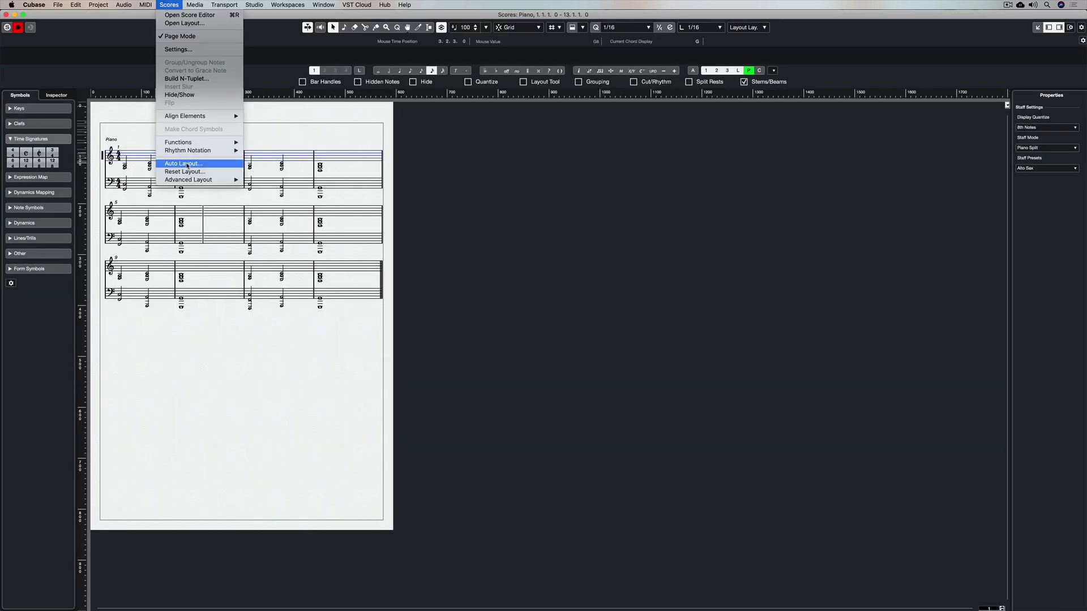
pyautogui.moveTo(225, 180)
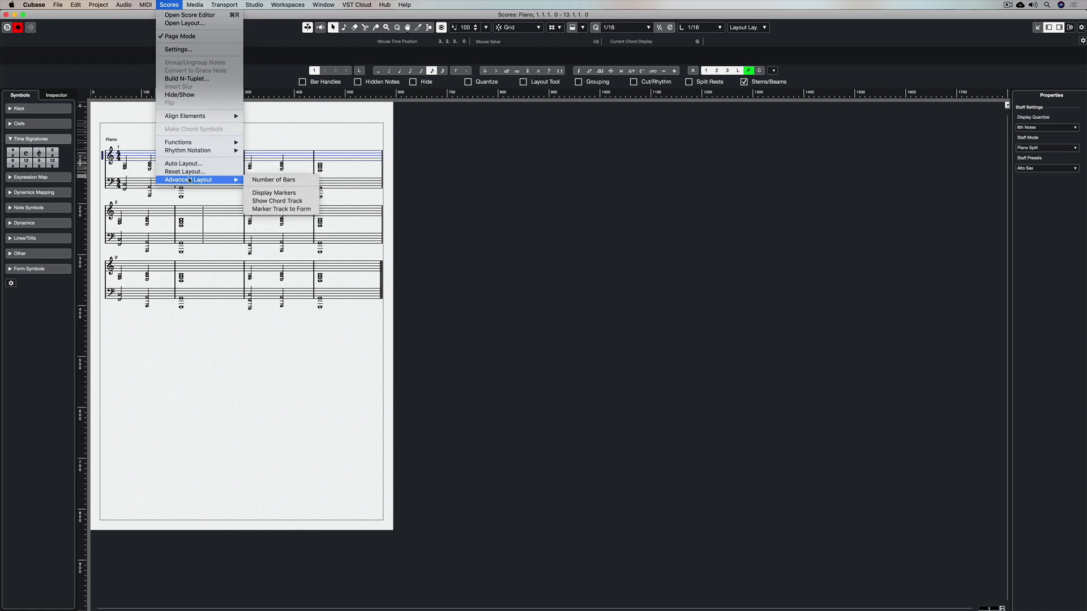
pyautogui.click(273, 202)
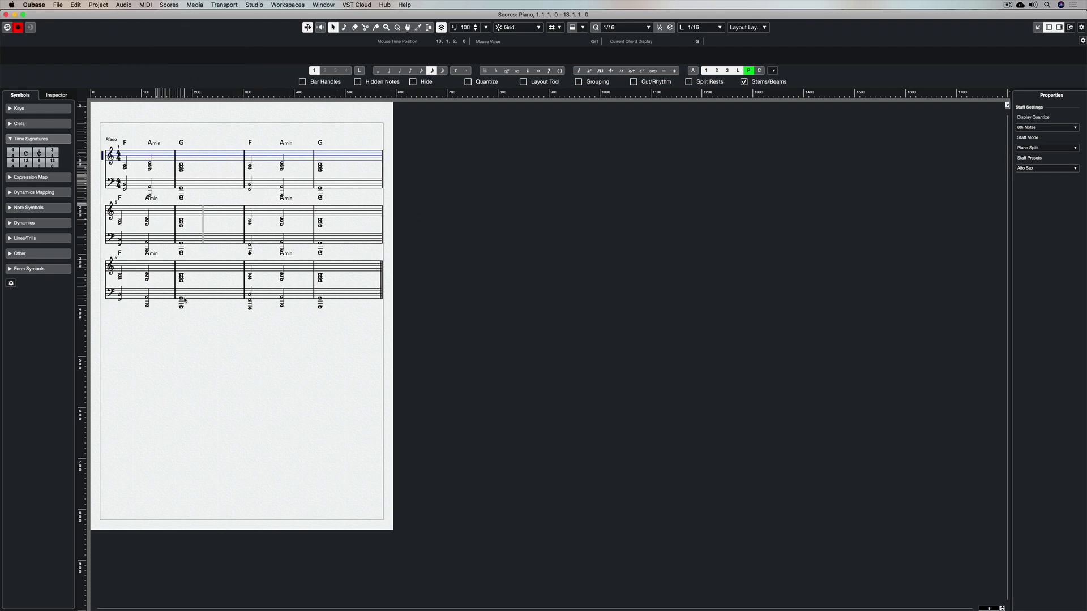
pyautogui.press('super+w')
# - Open the Melody part in the Score Editor, showing its lyrics above the piano staves
pyautogui.click(512, 116)
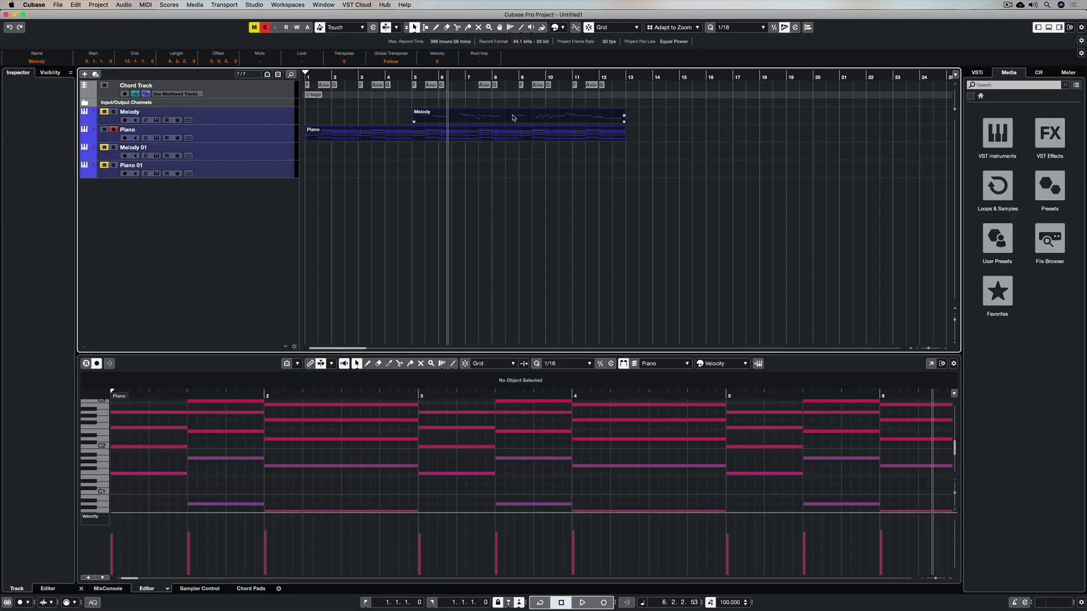
pyautogui.press('super+r')
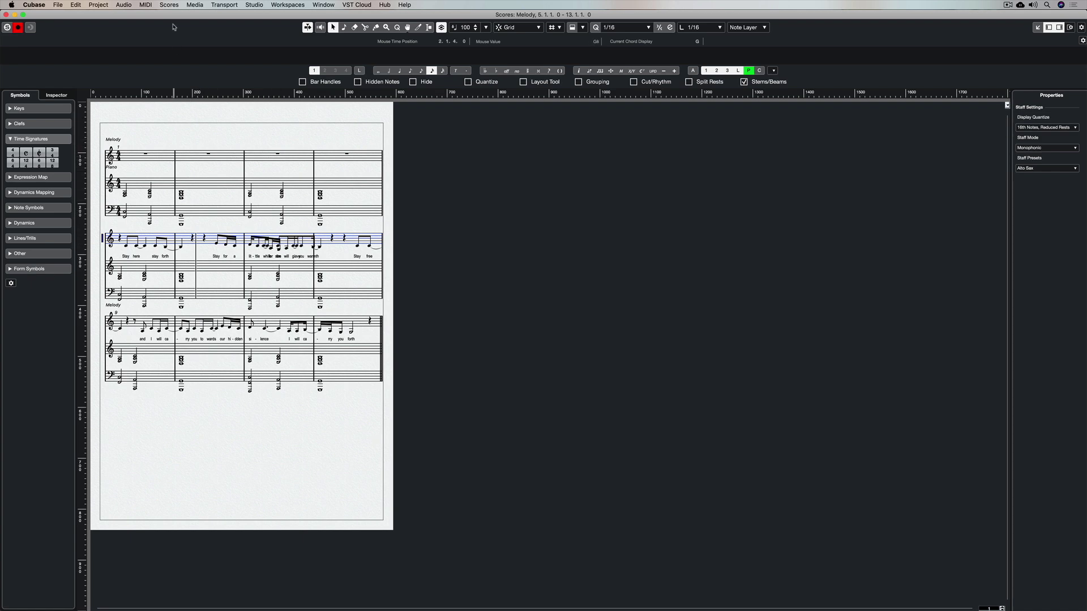
# - Apply Auto Layout with Move Bars so the second system's lyrics no longer overlap
pyautogui.click(168, 4)
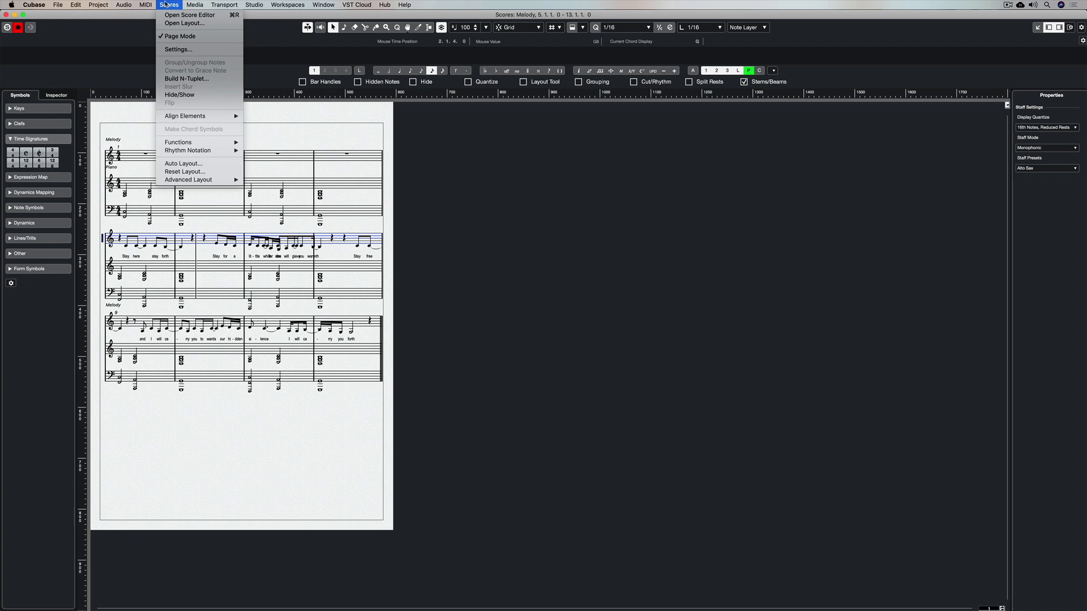
pyautogui.click(201, 167)
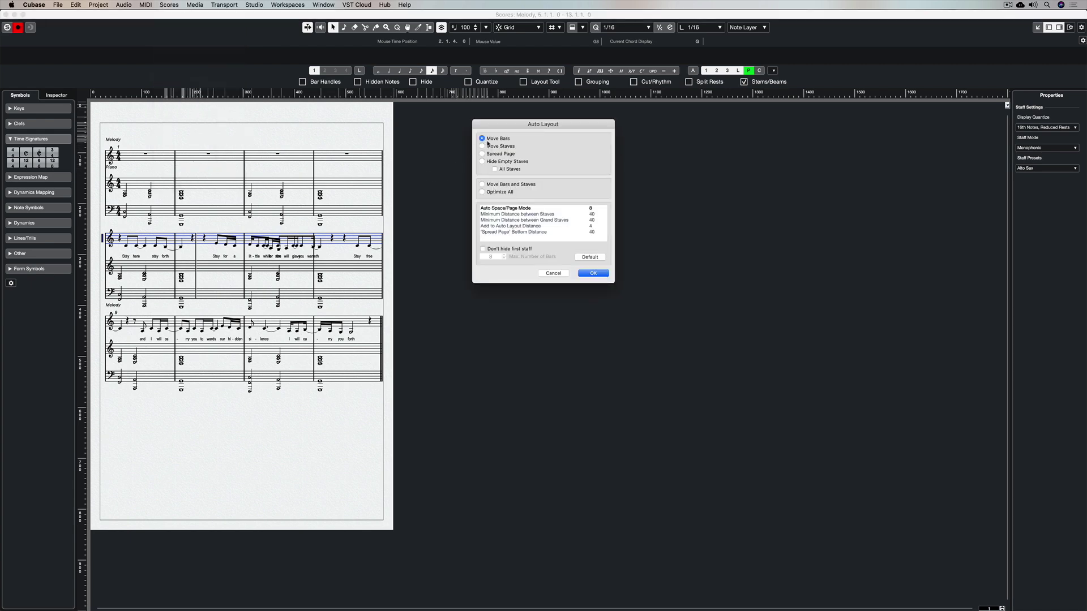
pyautogui.click(593, 273)
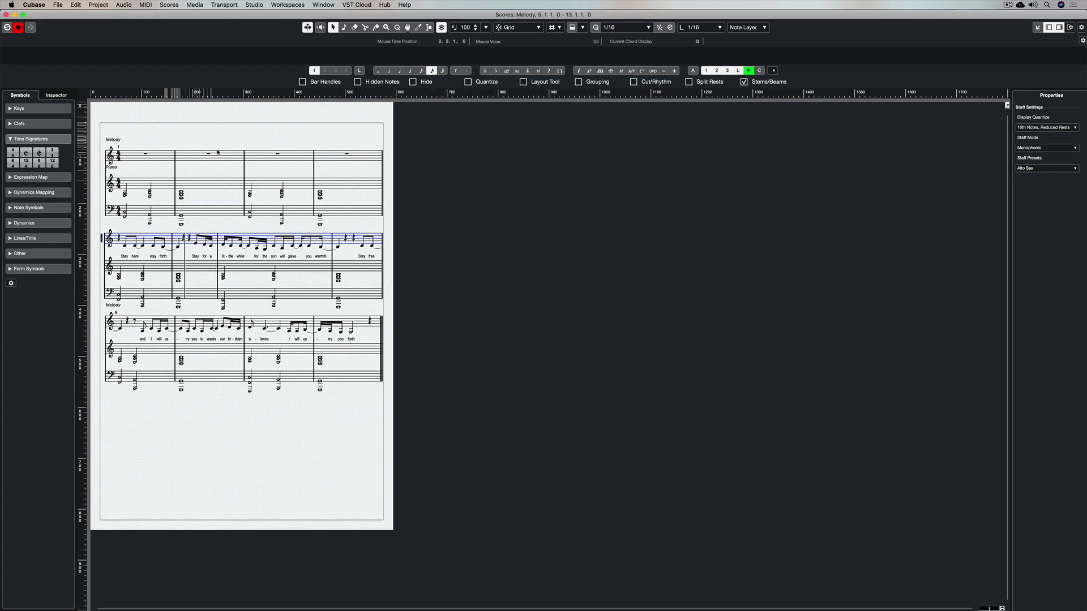
pyautogui.click(218, 125)
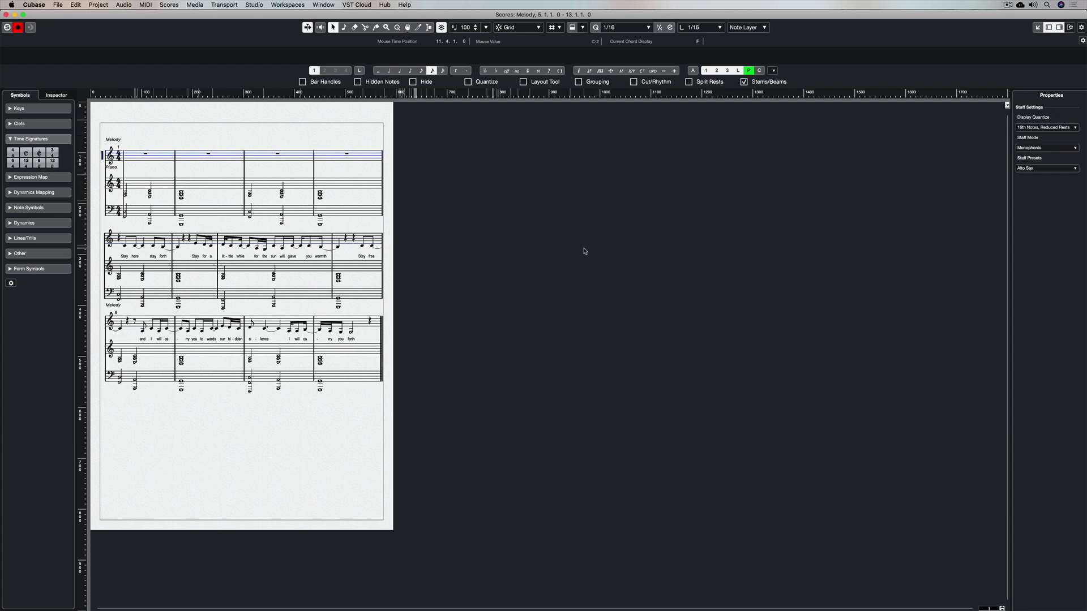
# - Set Number of Bars to 3 per system for this staff and all staves
pyautogui.click(333, 243)
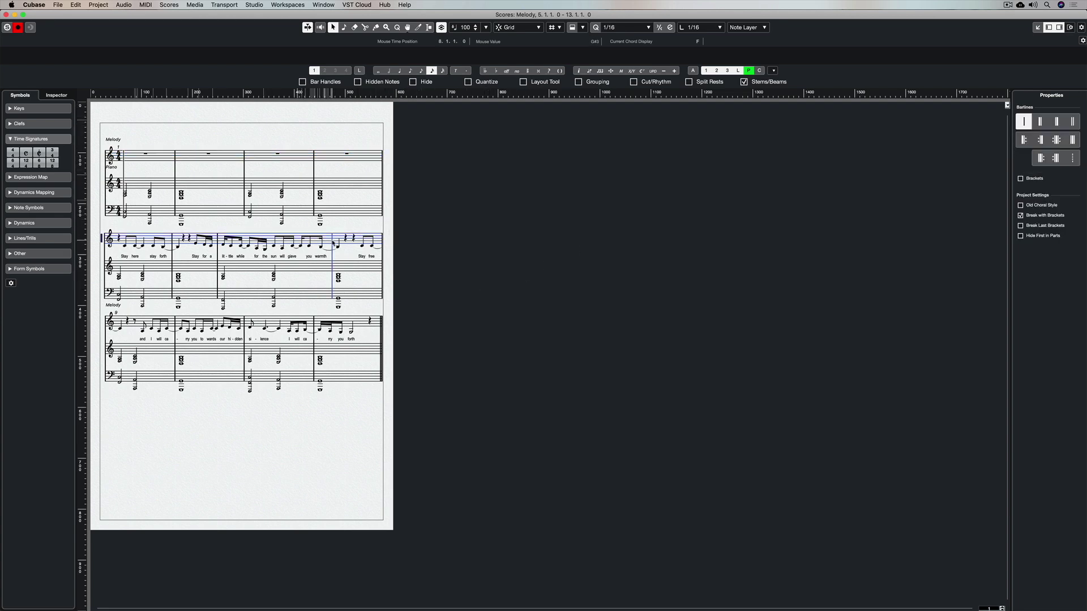
pyautogui.click(168, 4)
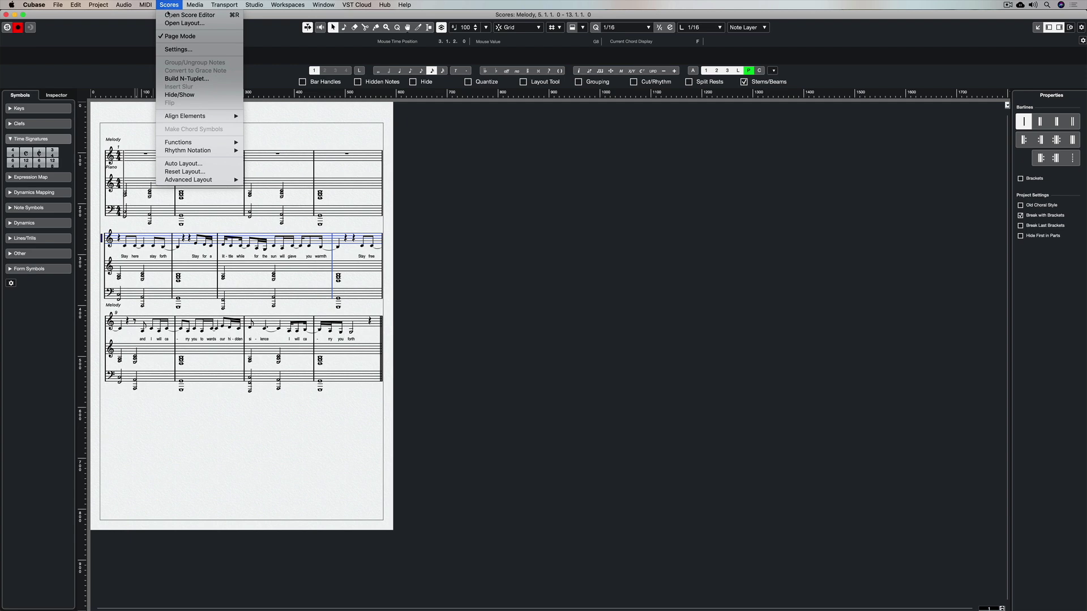
pyautogui.moveTo(223, 180)
pyautogui.click(270, 181)
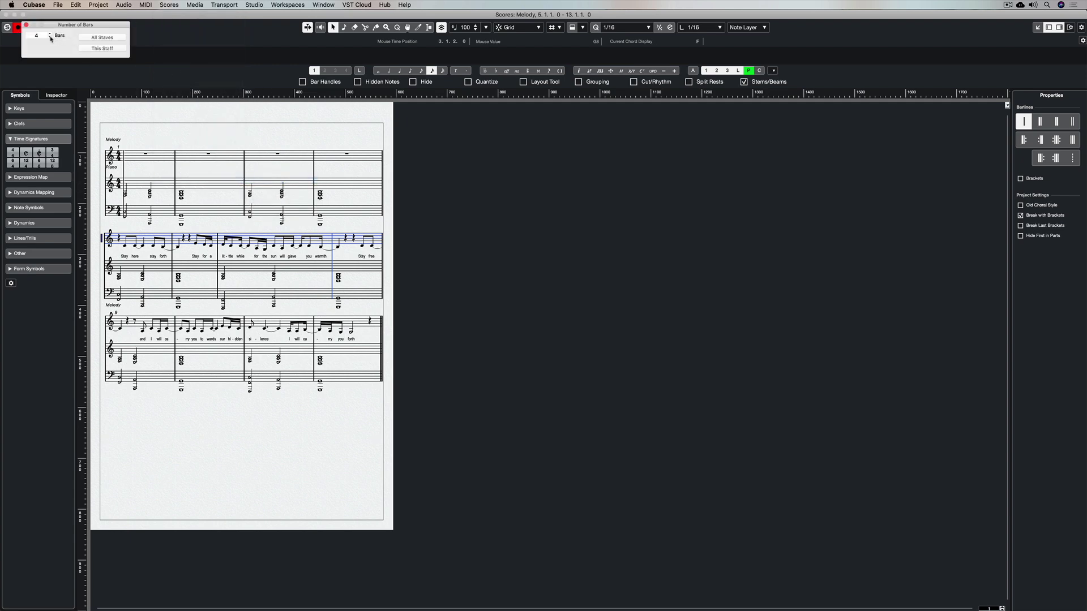
pyautogui.click(49, 37)
pyautogui.click(102, 48)
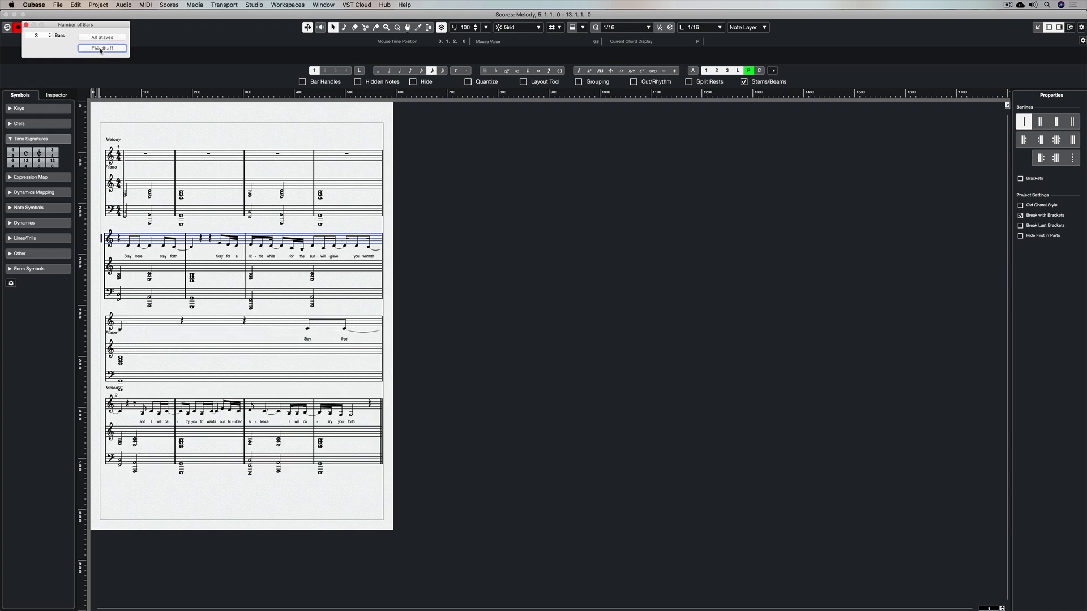
pyautogui.click(101, 37)
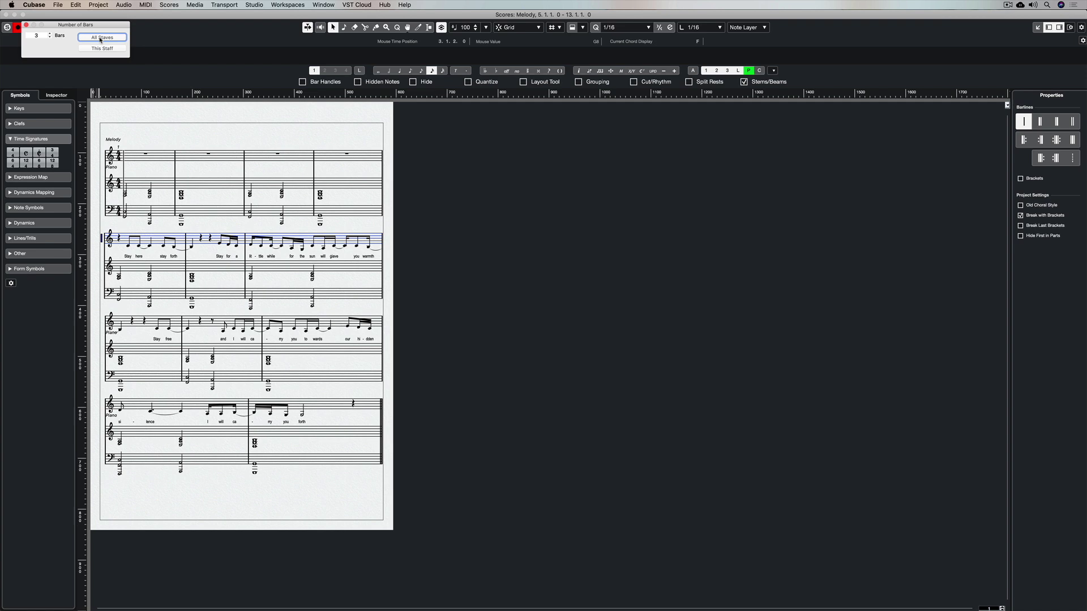
# - Close the bars setting and the Score Editor, returning to the project and starting playback
pyautogui.click(452, 374)
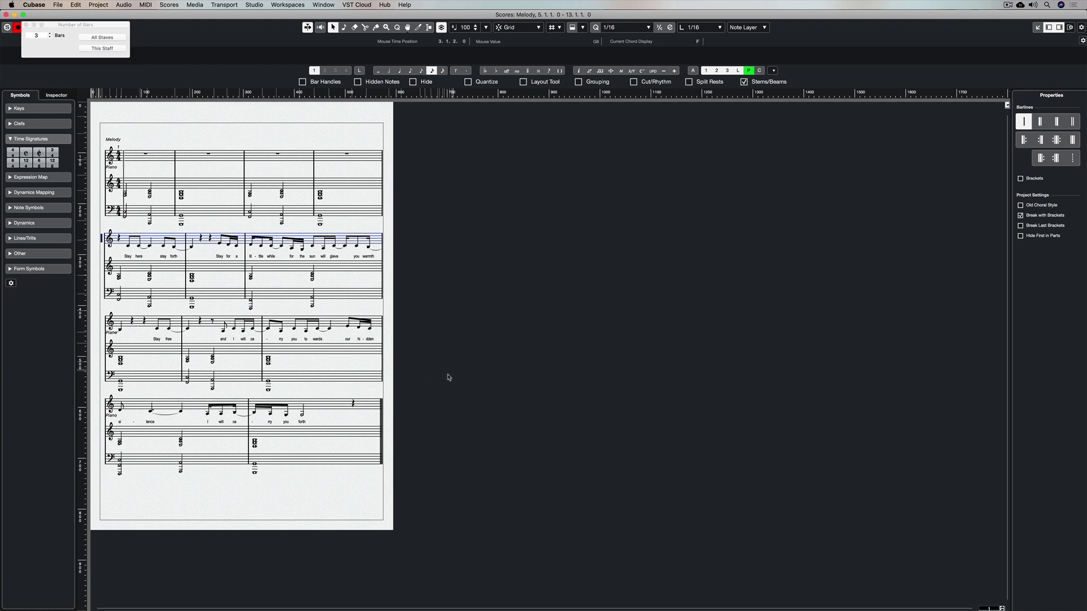
pyautogui.click(26, 25)
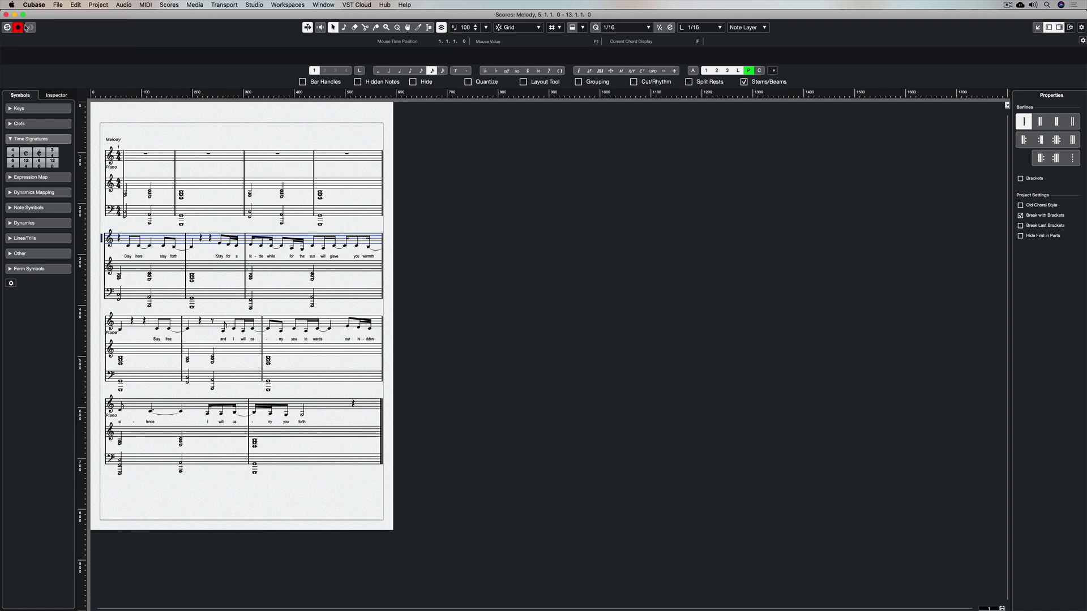
pyautogui.press('super+w')
pyautogui.press('space')
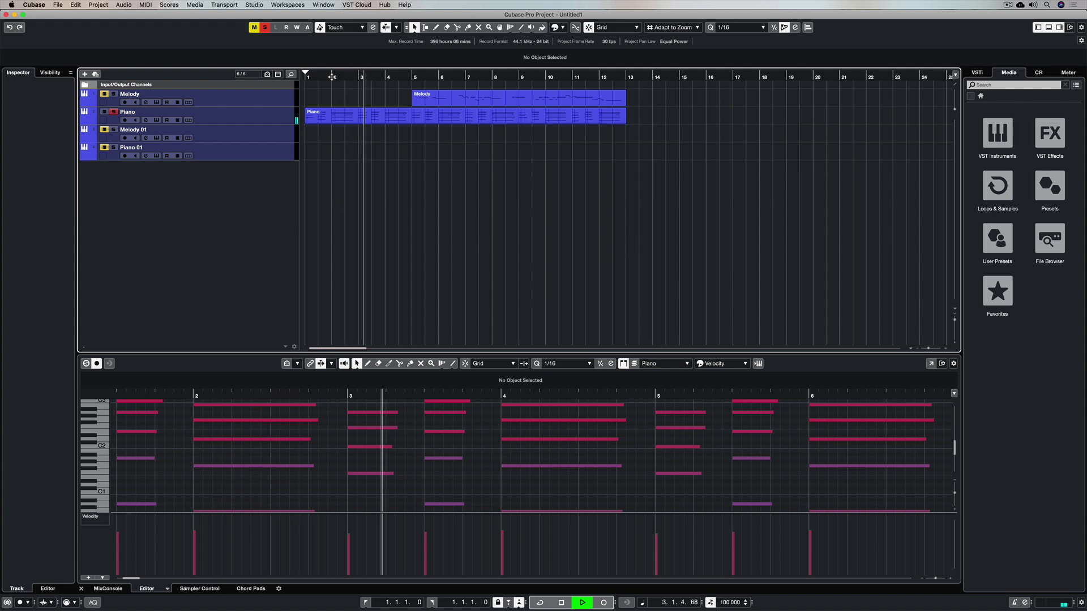
# - Reopen the score and check the Melody staff and barline of the second, third and last systems
pyautogui.press('super+r')
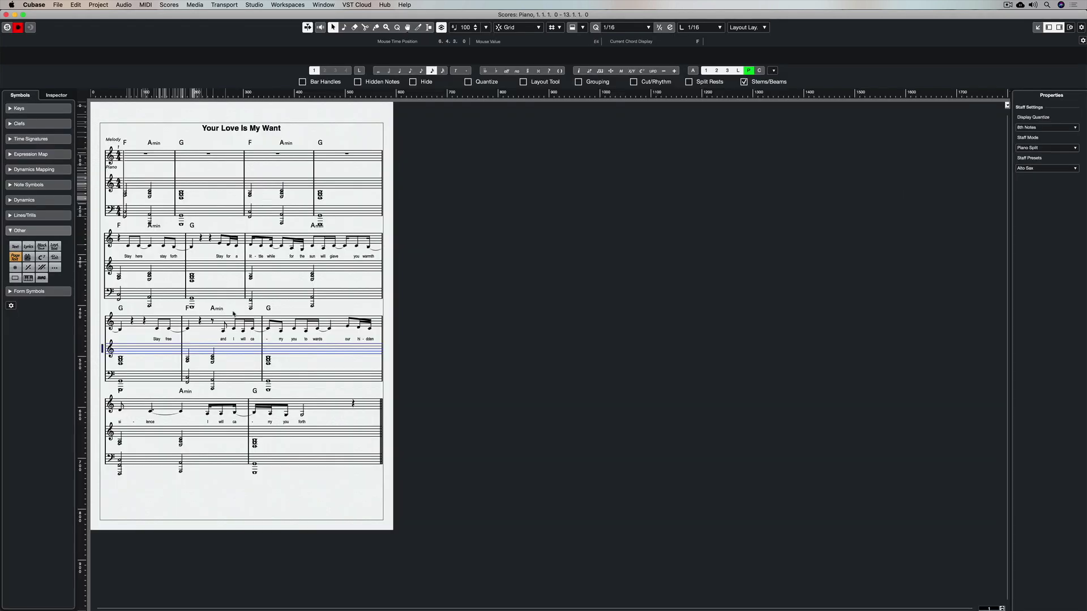
pyautogui.click(110, 238)
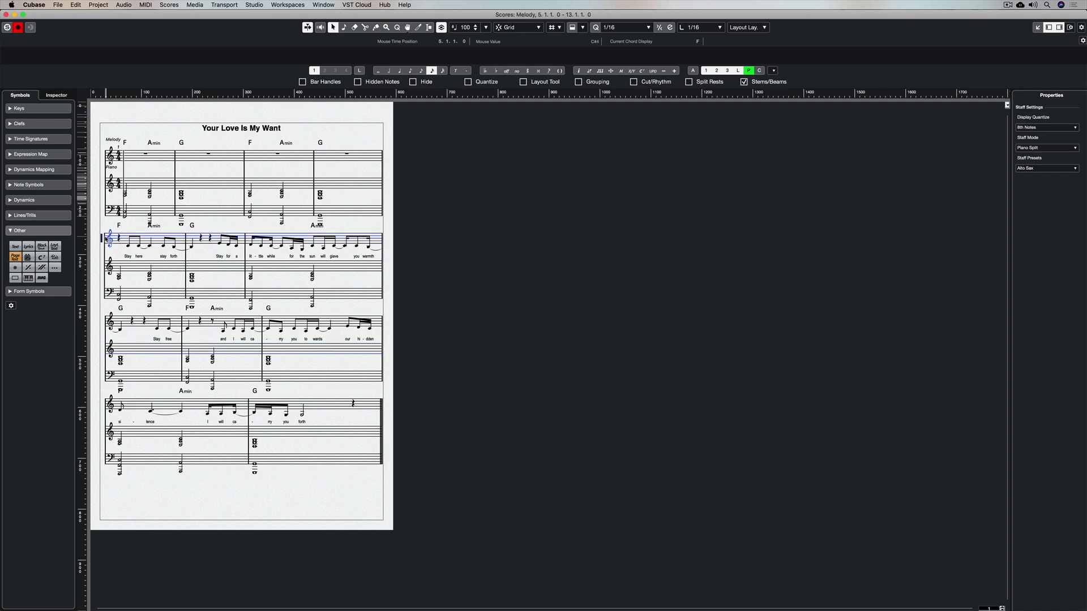
pyautogui.click(103, 242)
pyautogui.click(103, 243)
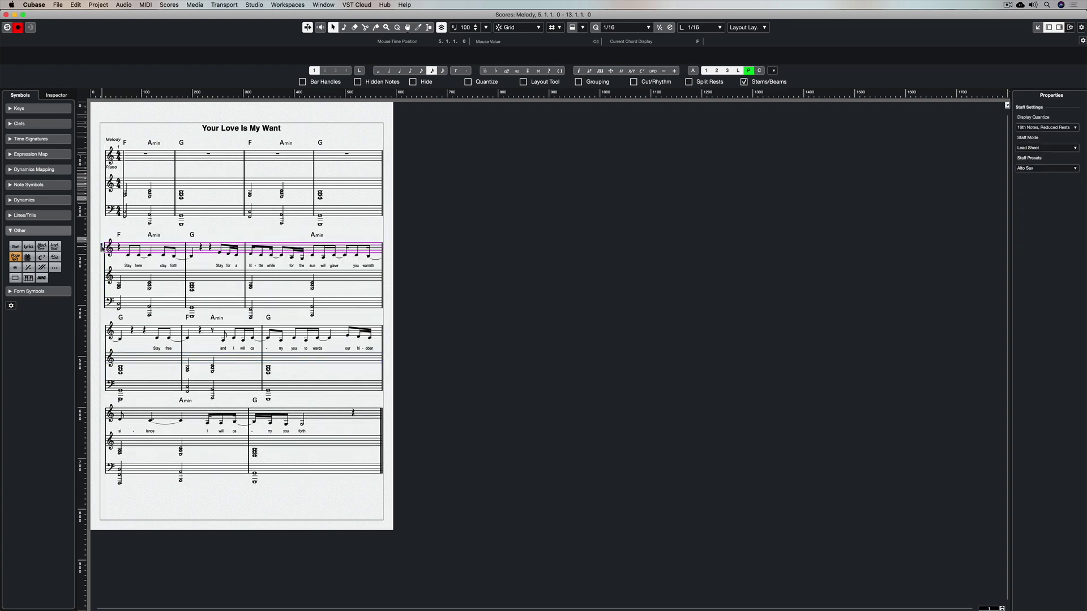
pyautogui.click(109, 337)
pyautogui.click(103, 332)
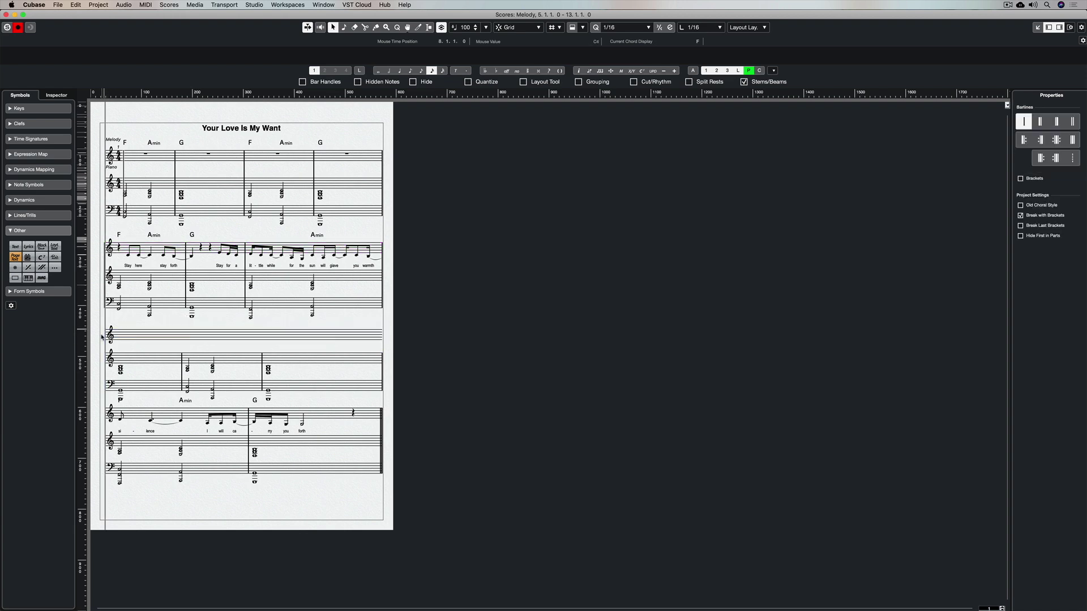
pyautogui.click(103, 331)
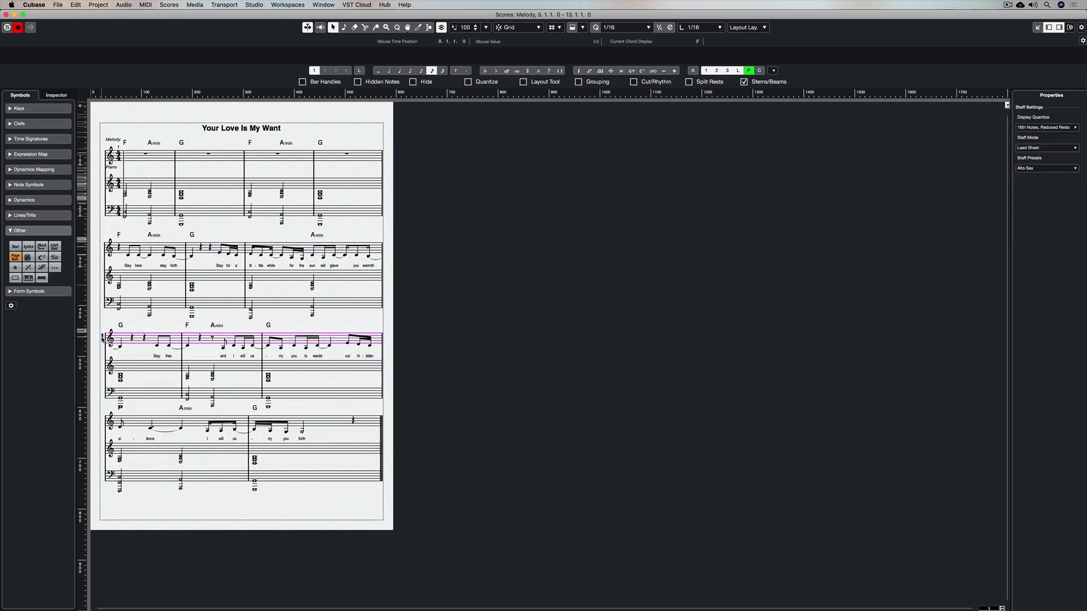
pyautogui.click(105, 425)
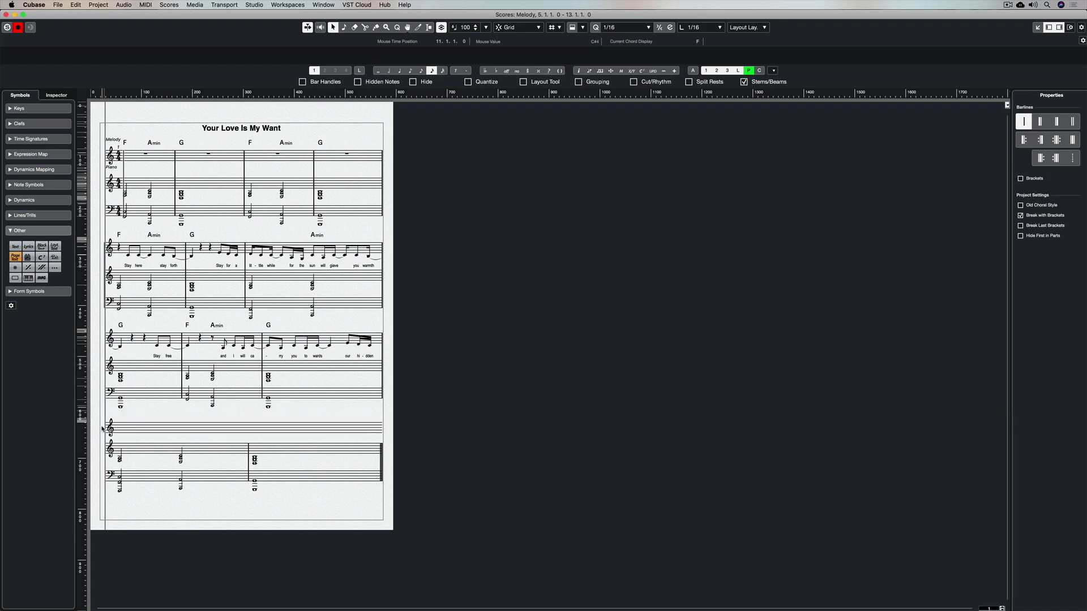
pyautogui.click(103, 430)
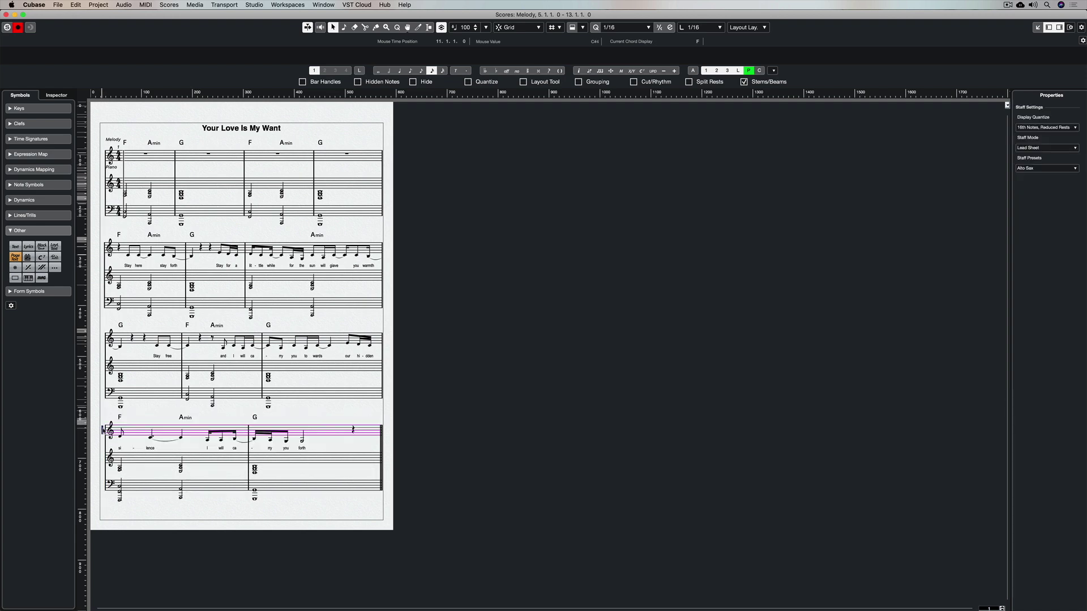